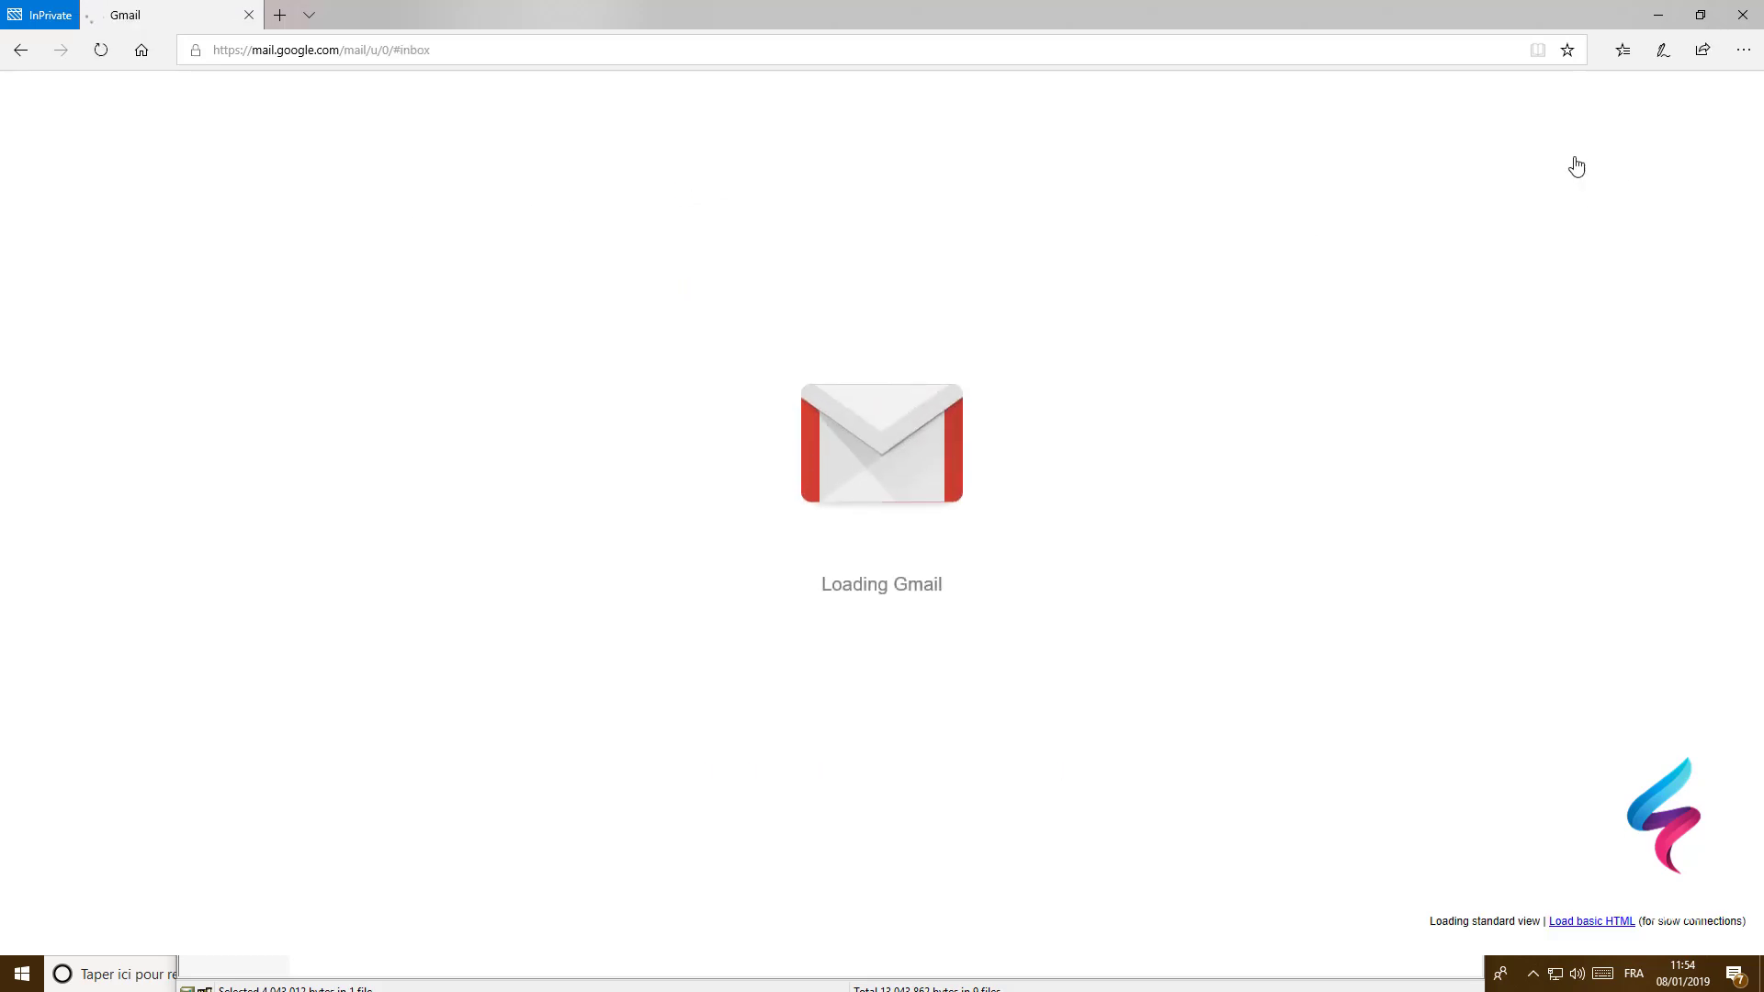
Open YouTube from the Google apps and go to the account's channel to start creating it
left_click(1643, 105)
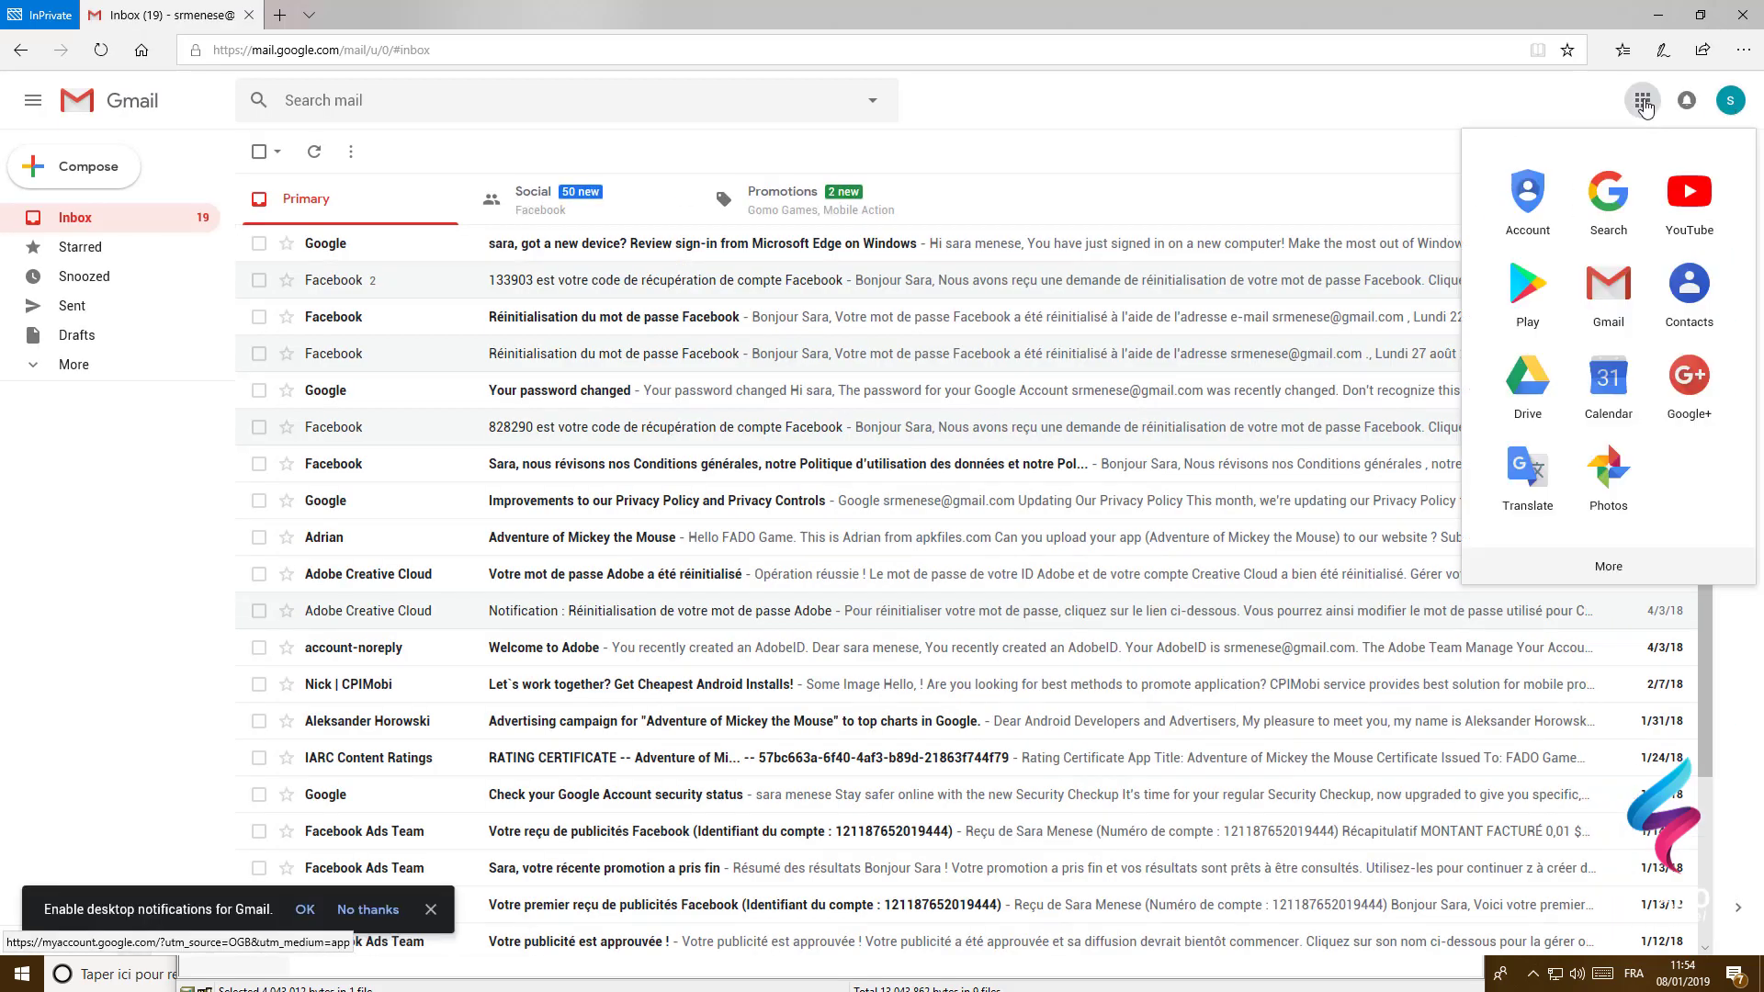
left_click(1700, 204)
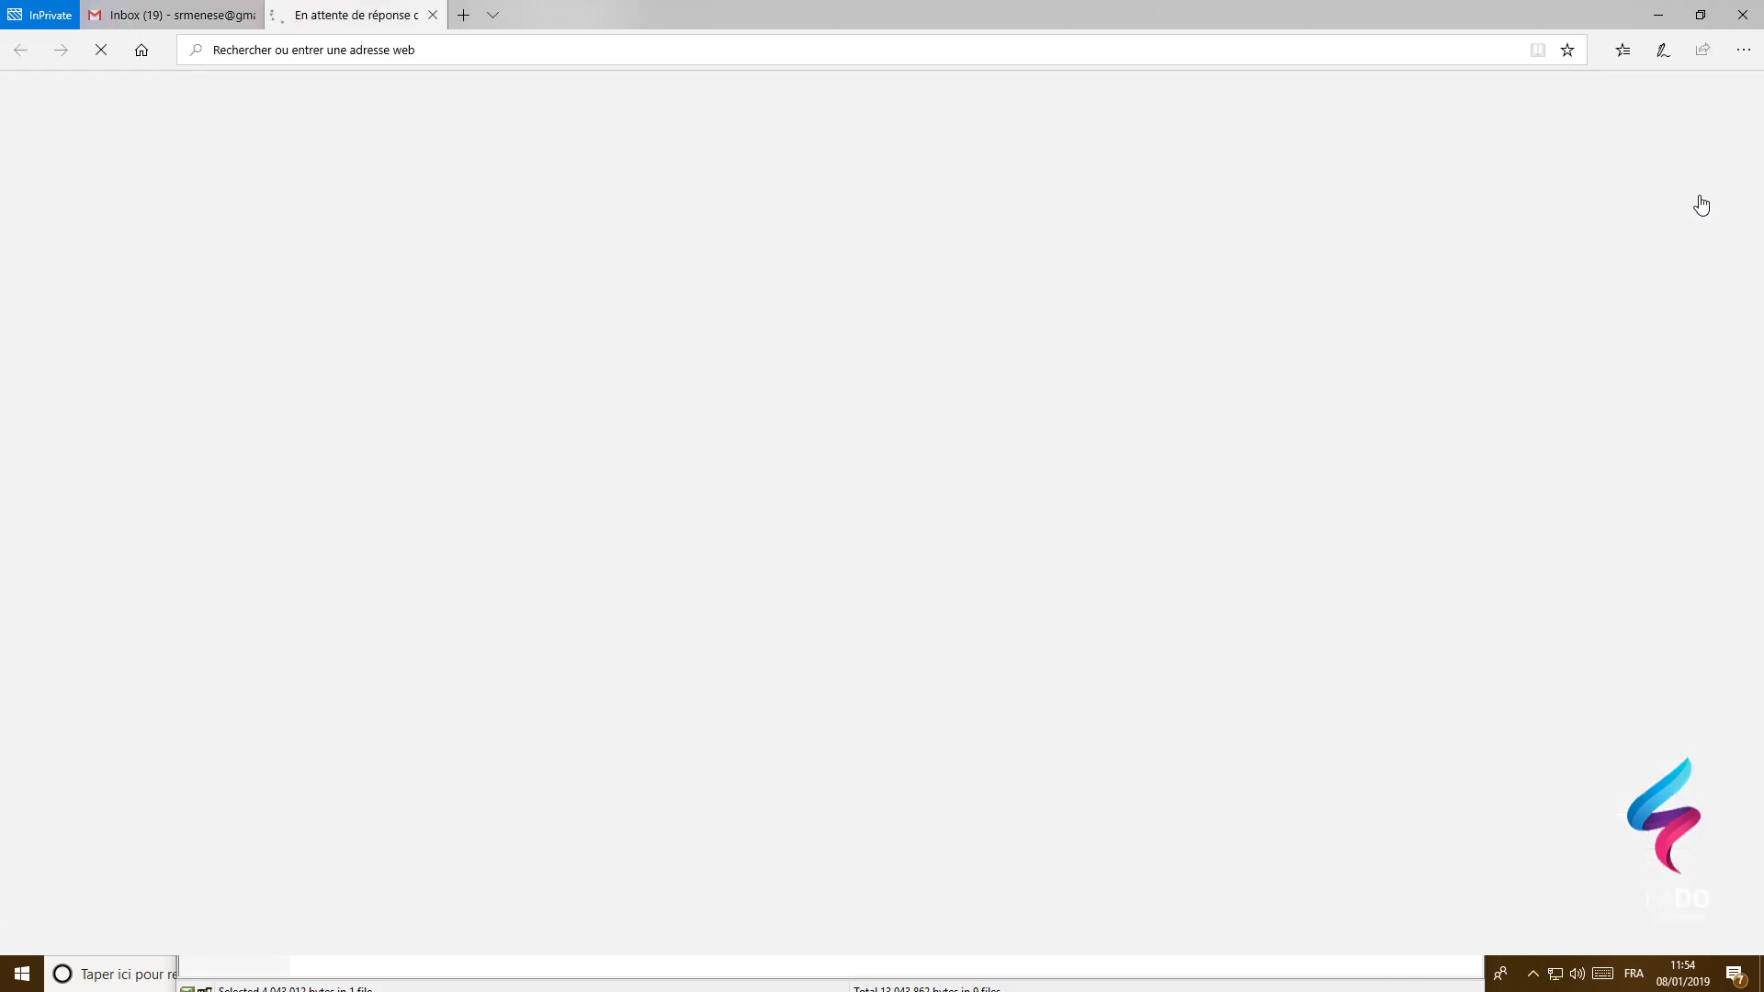
left_click(57, 95)
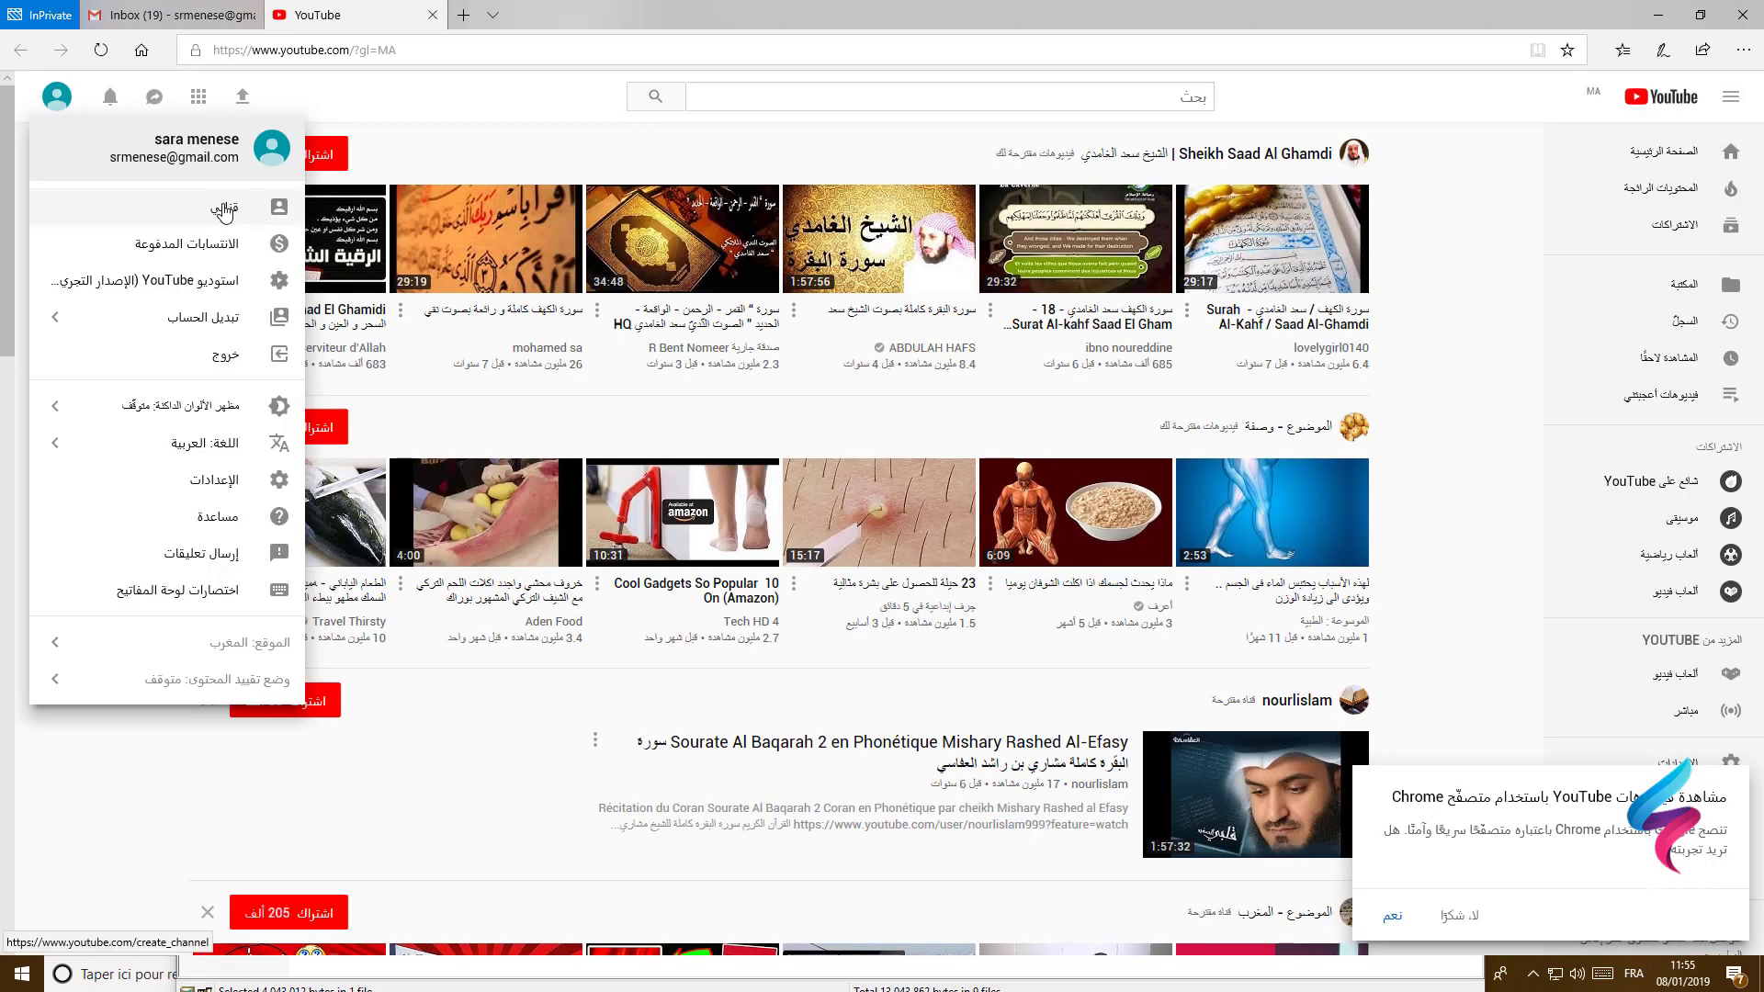
left_click(224, 211)
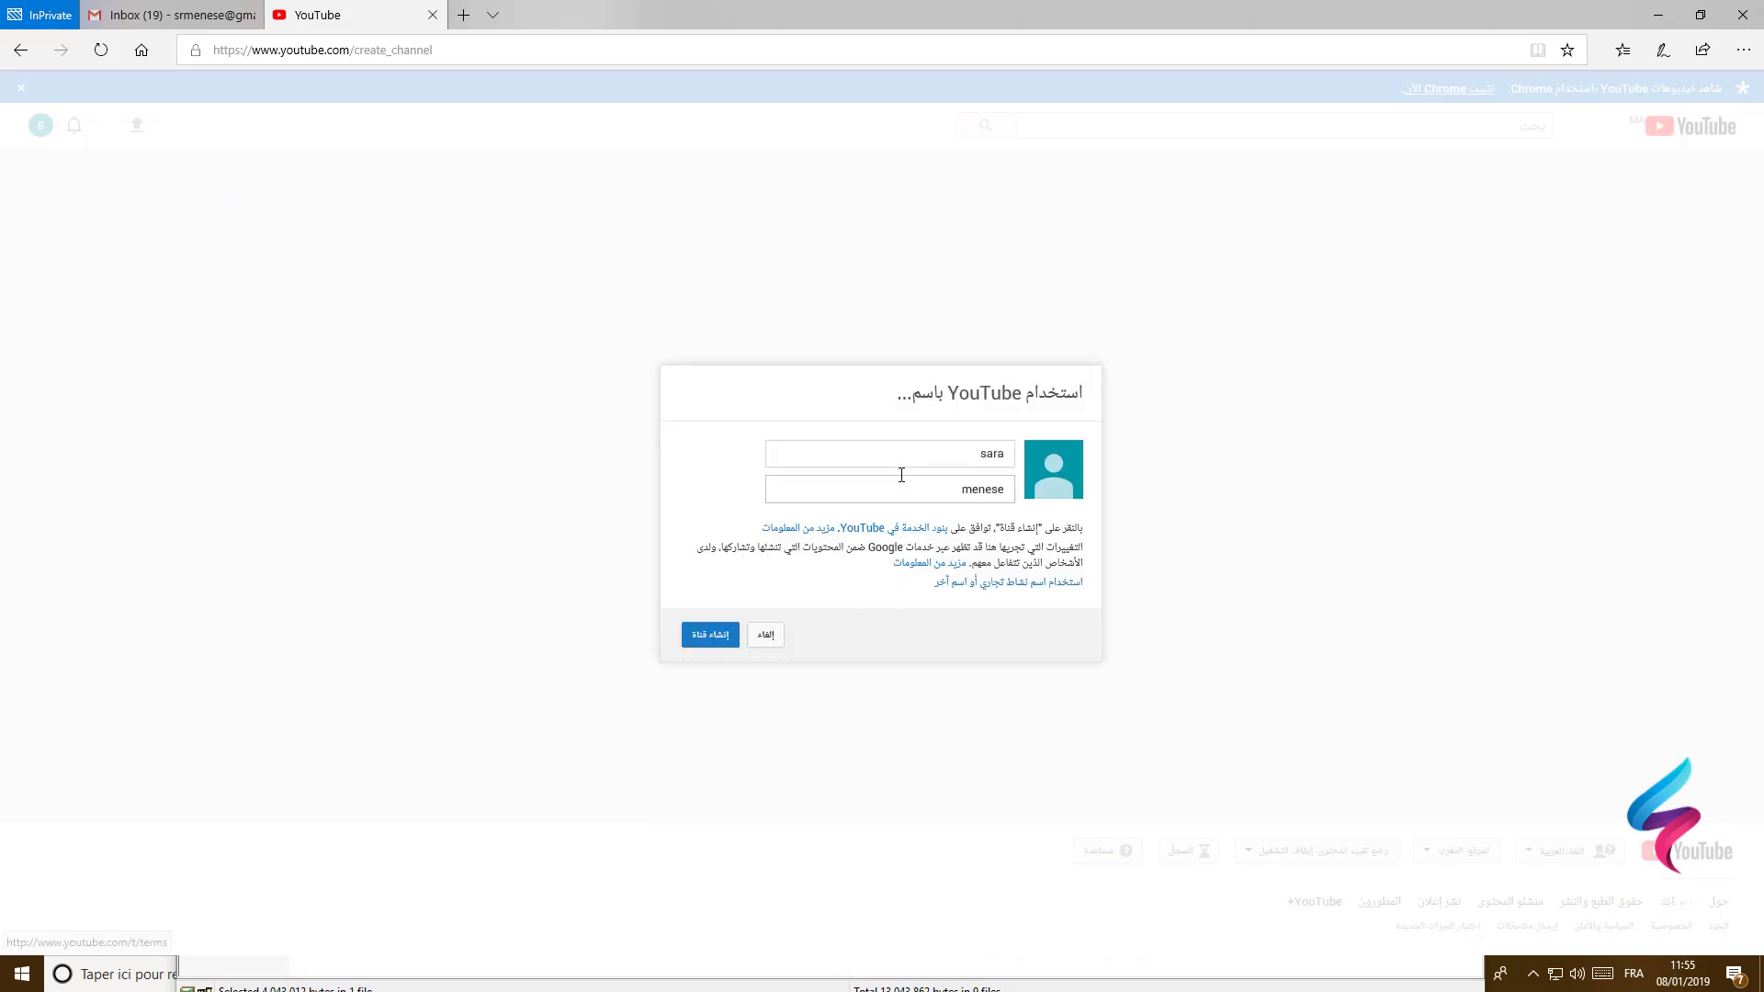
Create the channel with Fado as the first name and GAme as the last name
left_click_drag(946, 453, 1026, 462)
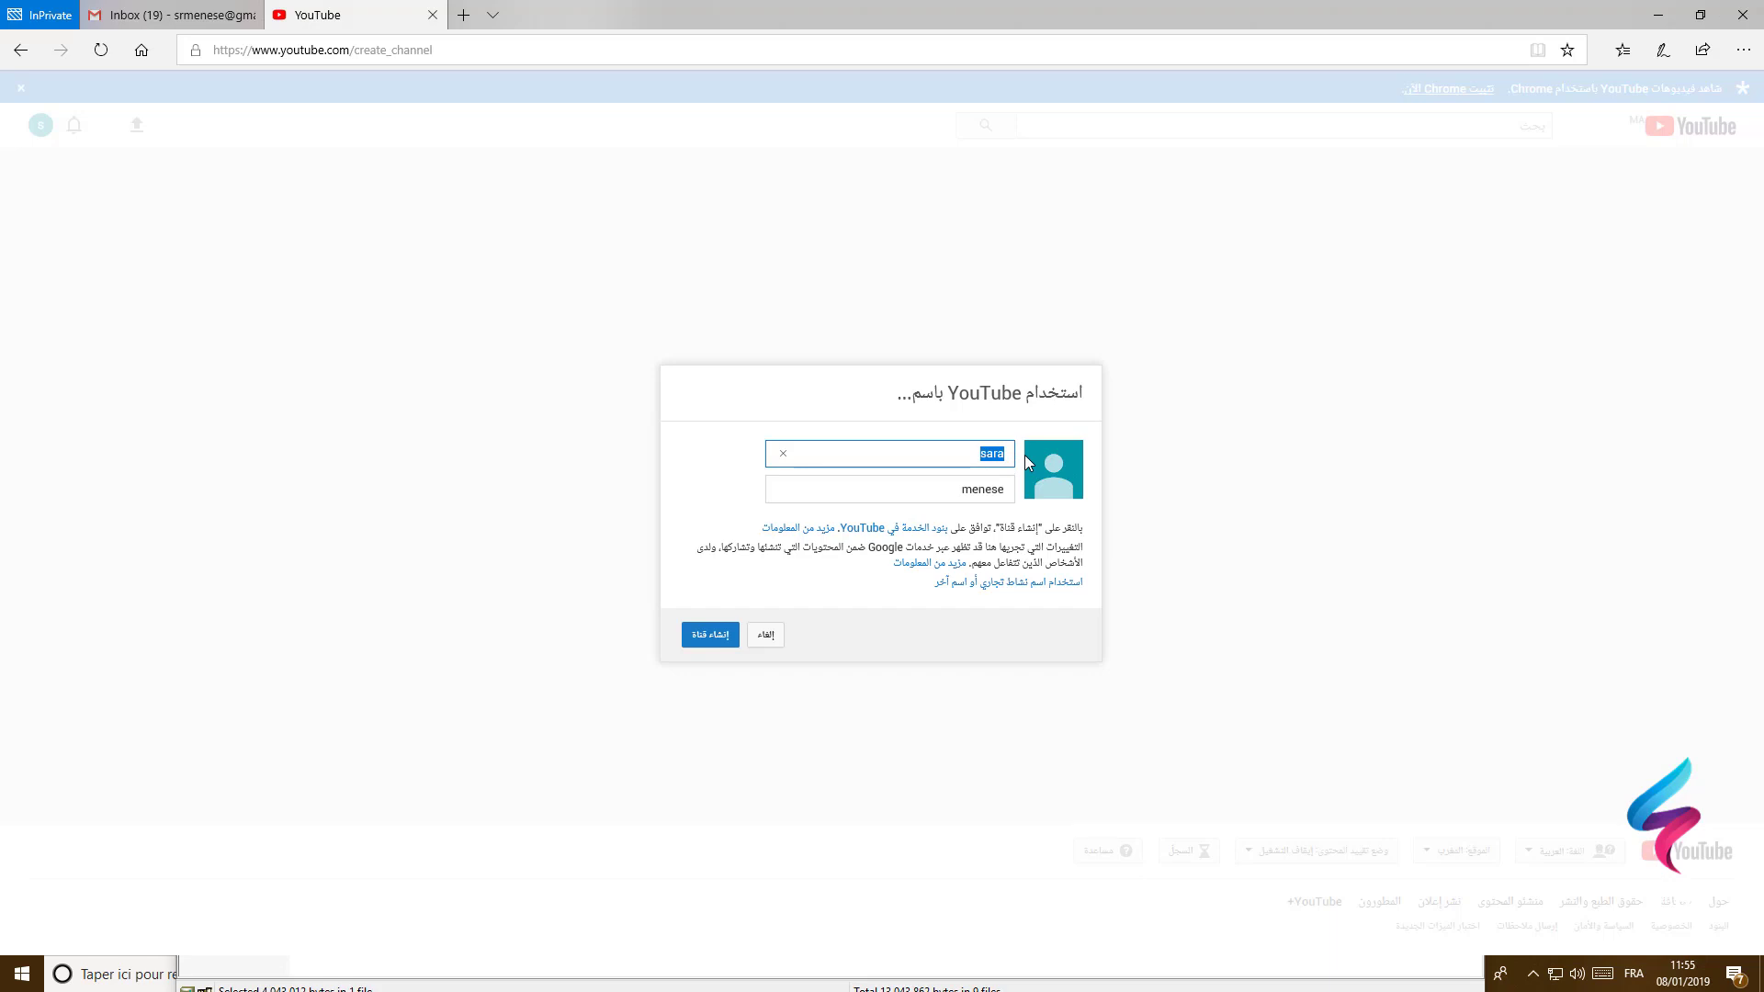
left_click(956, 488)
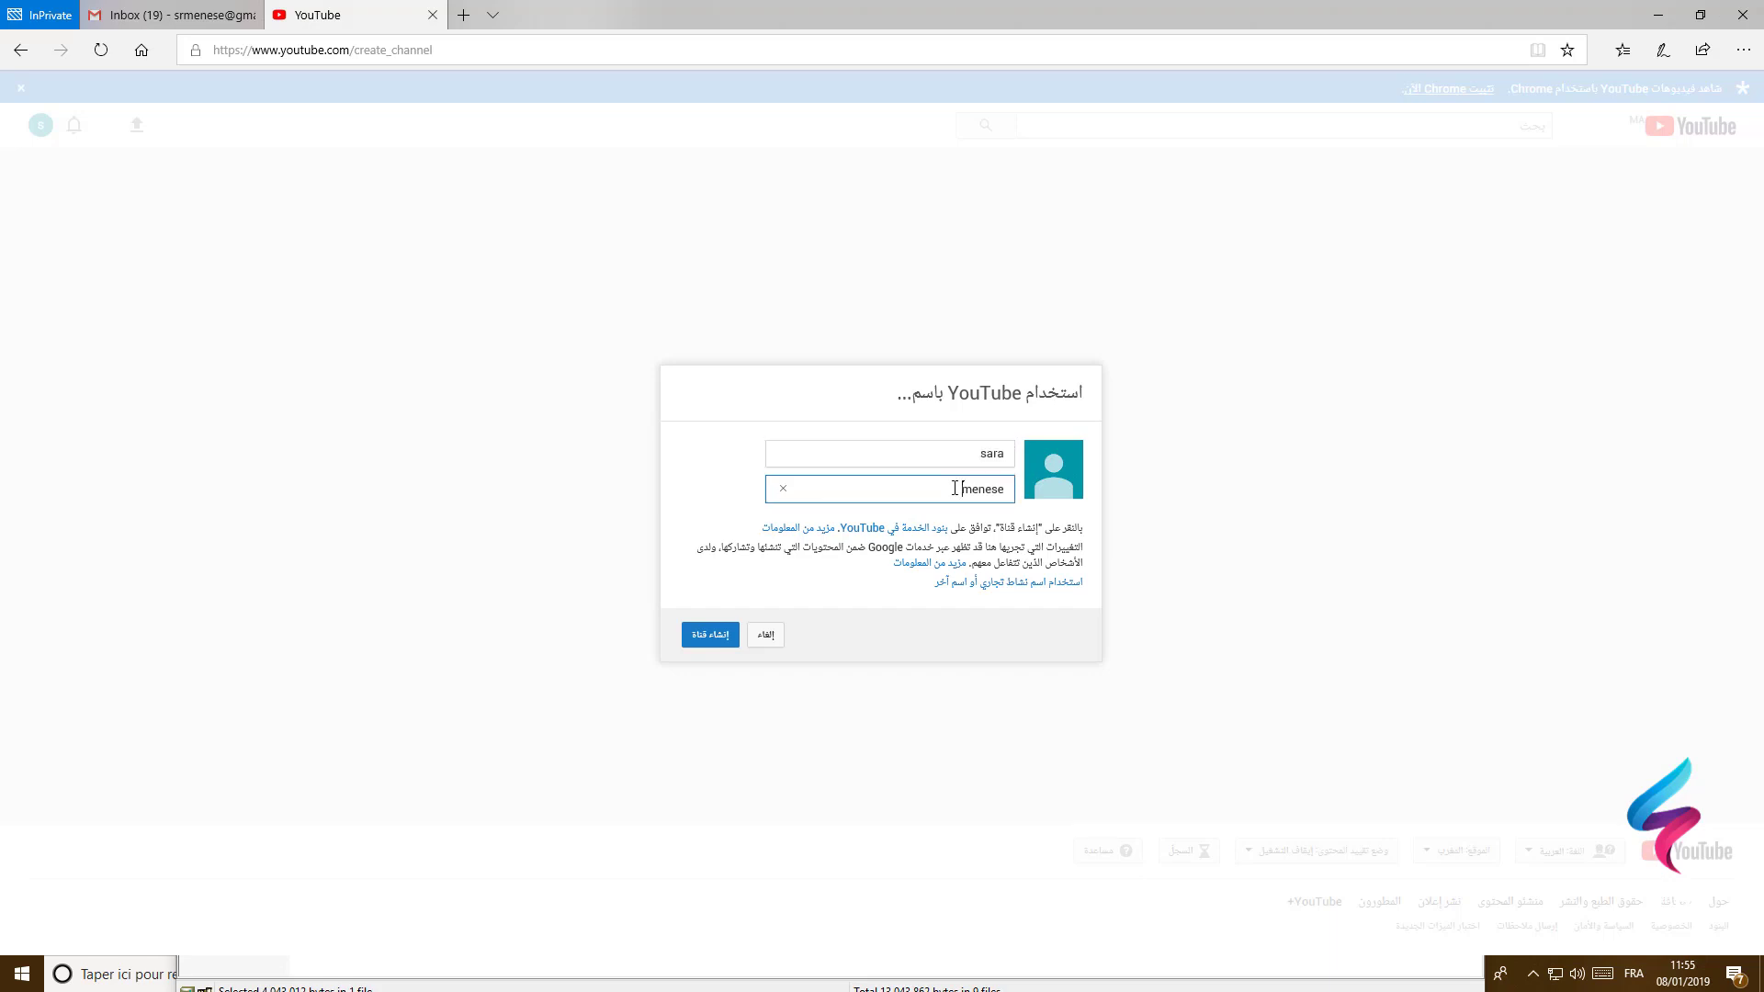
left_click_drag(935, 462, 1024, 450)
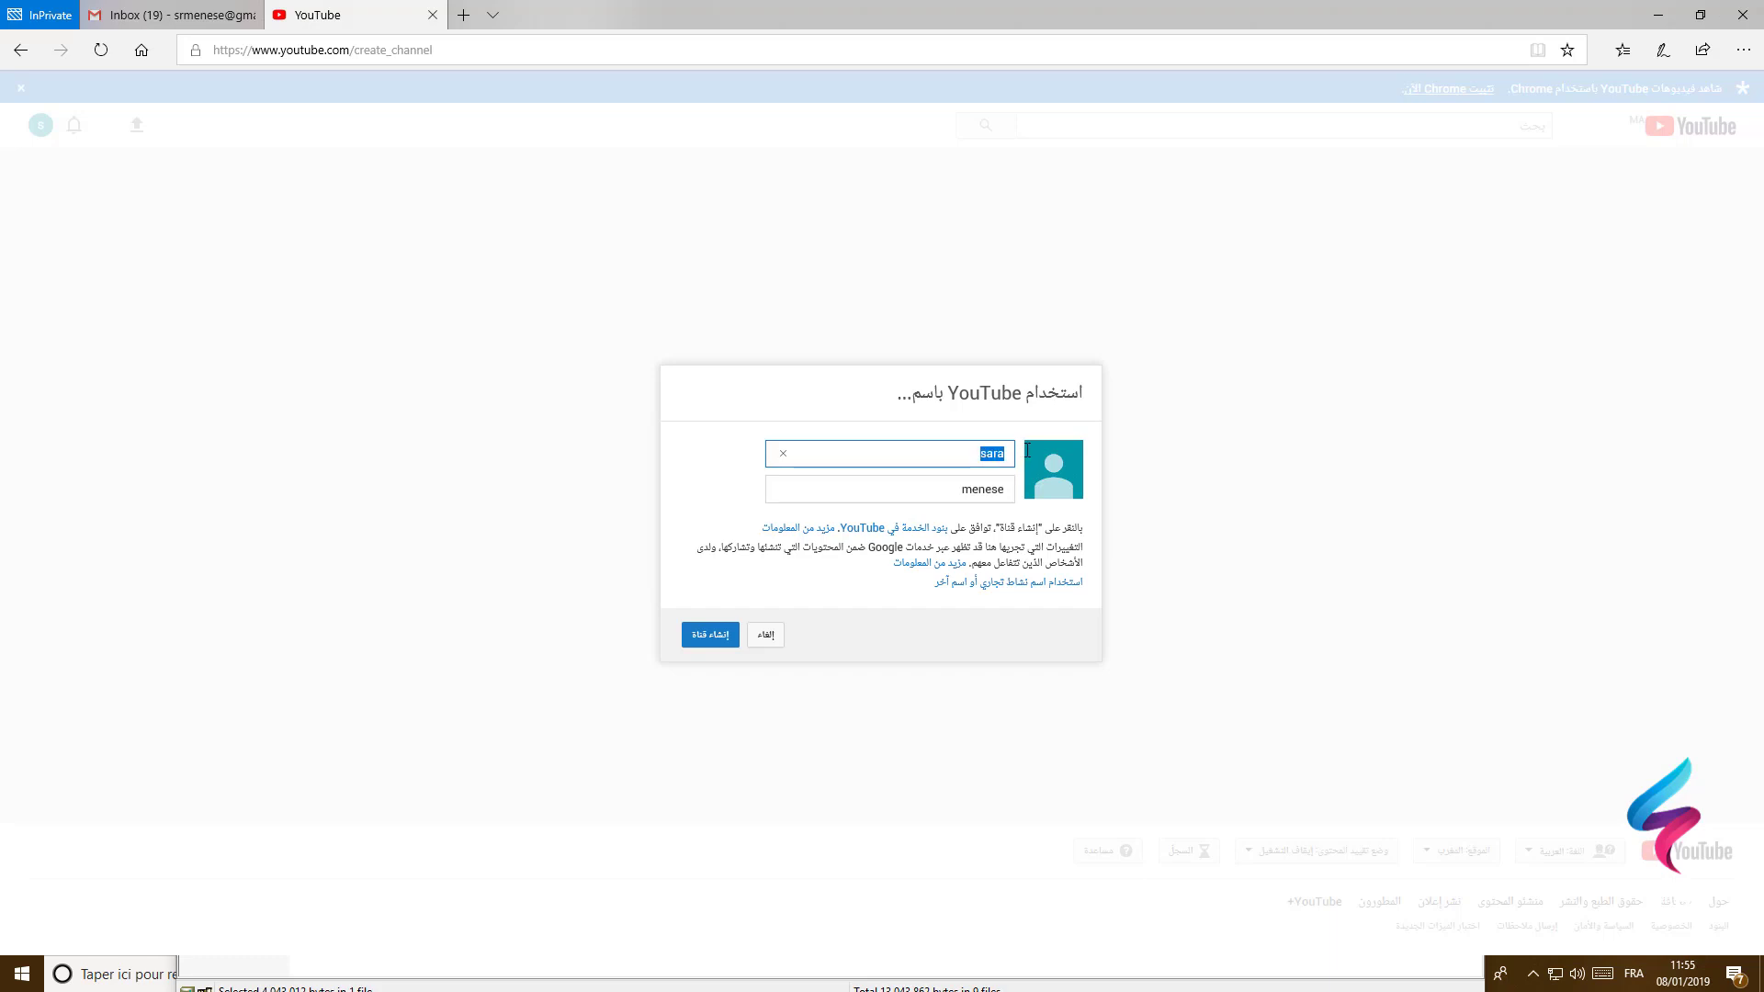
type("fado")
left_click_drag(947, 489, 1020, 497)
type("g")
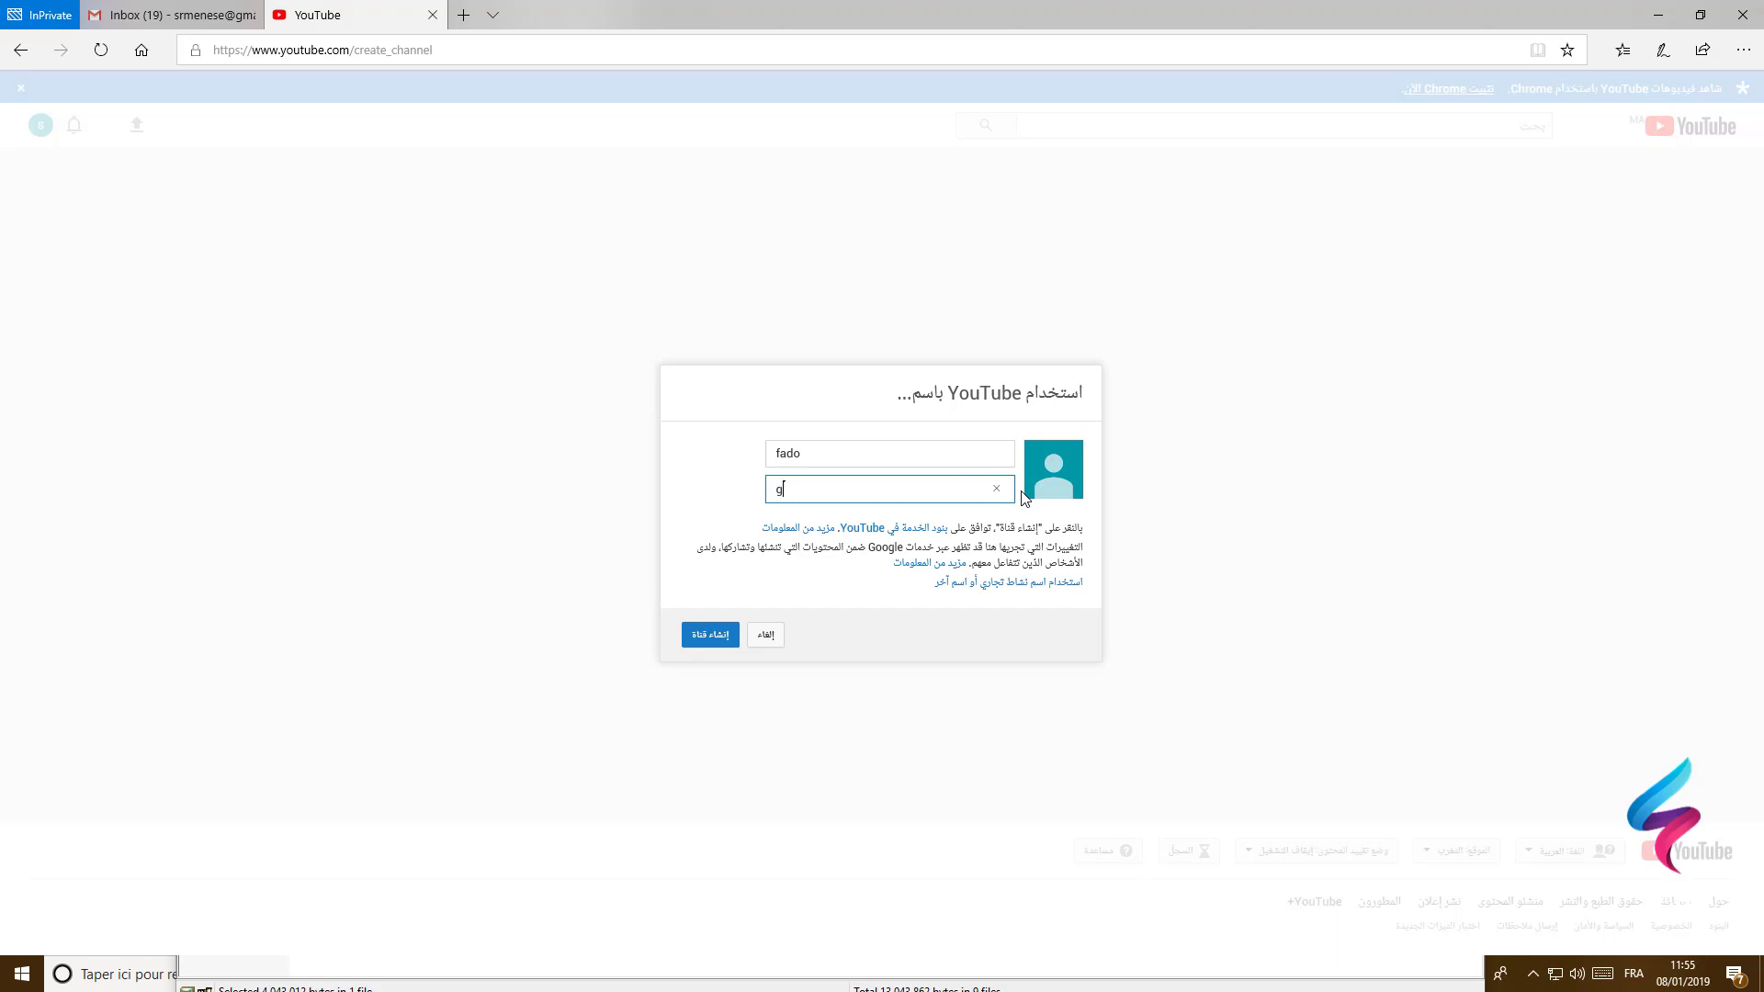
key("BackSpace")
type("GAme")
left_click(777, 456)
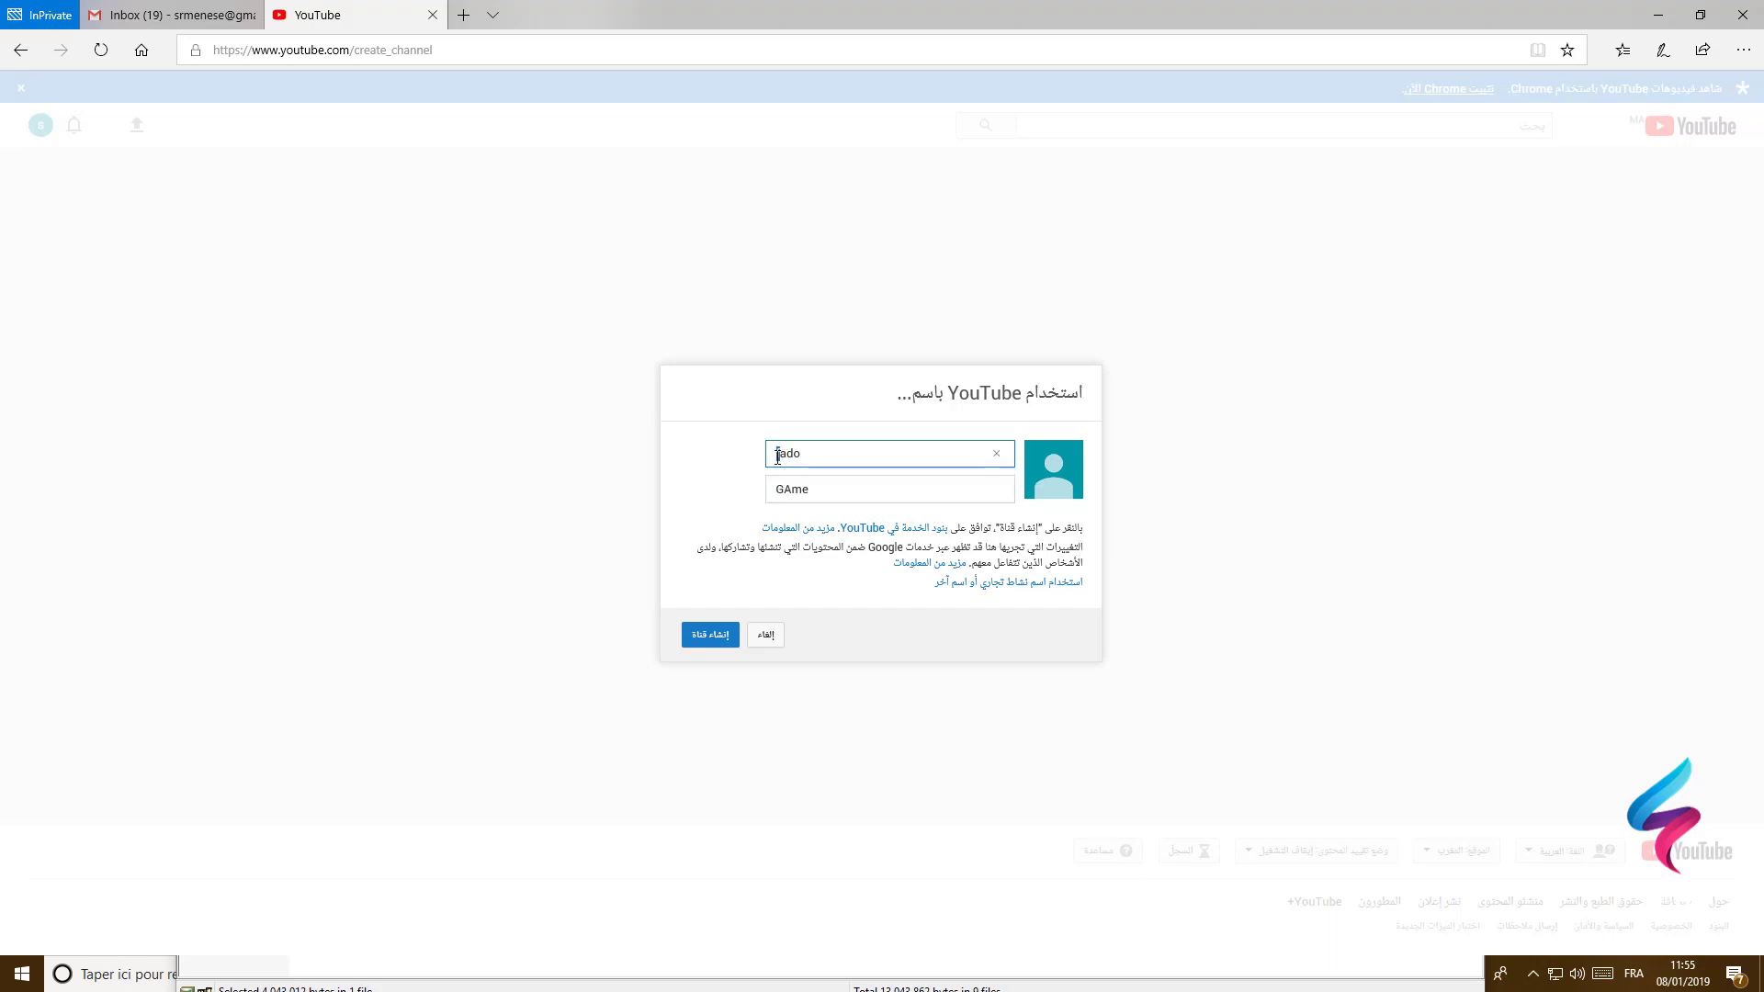
type("F")
left_click(715, 638)
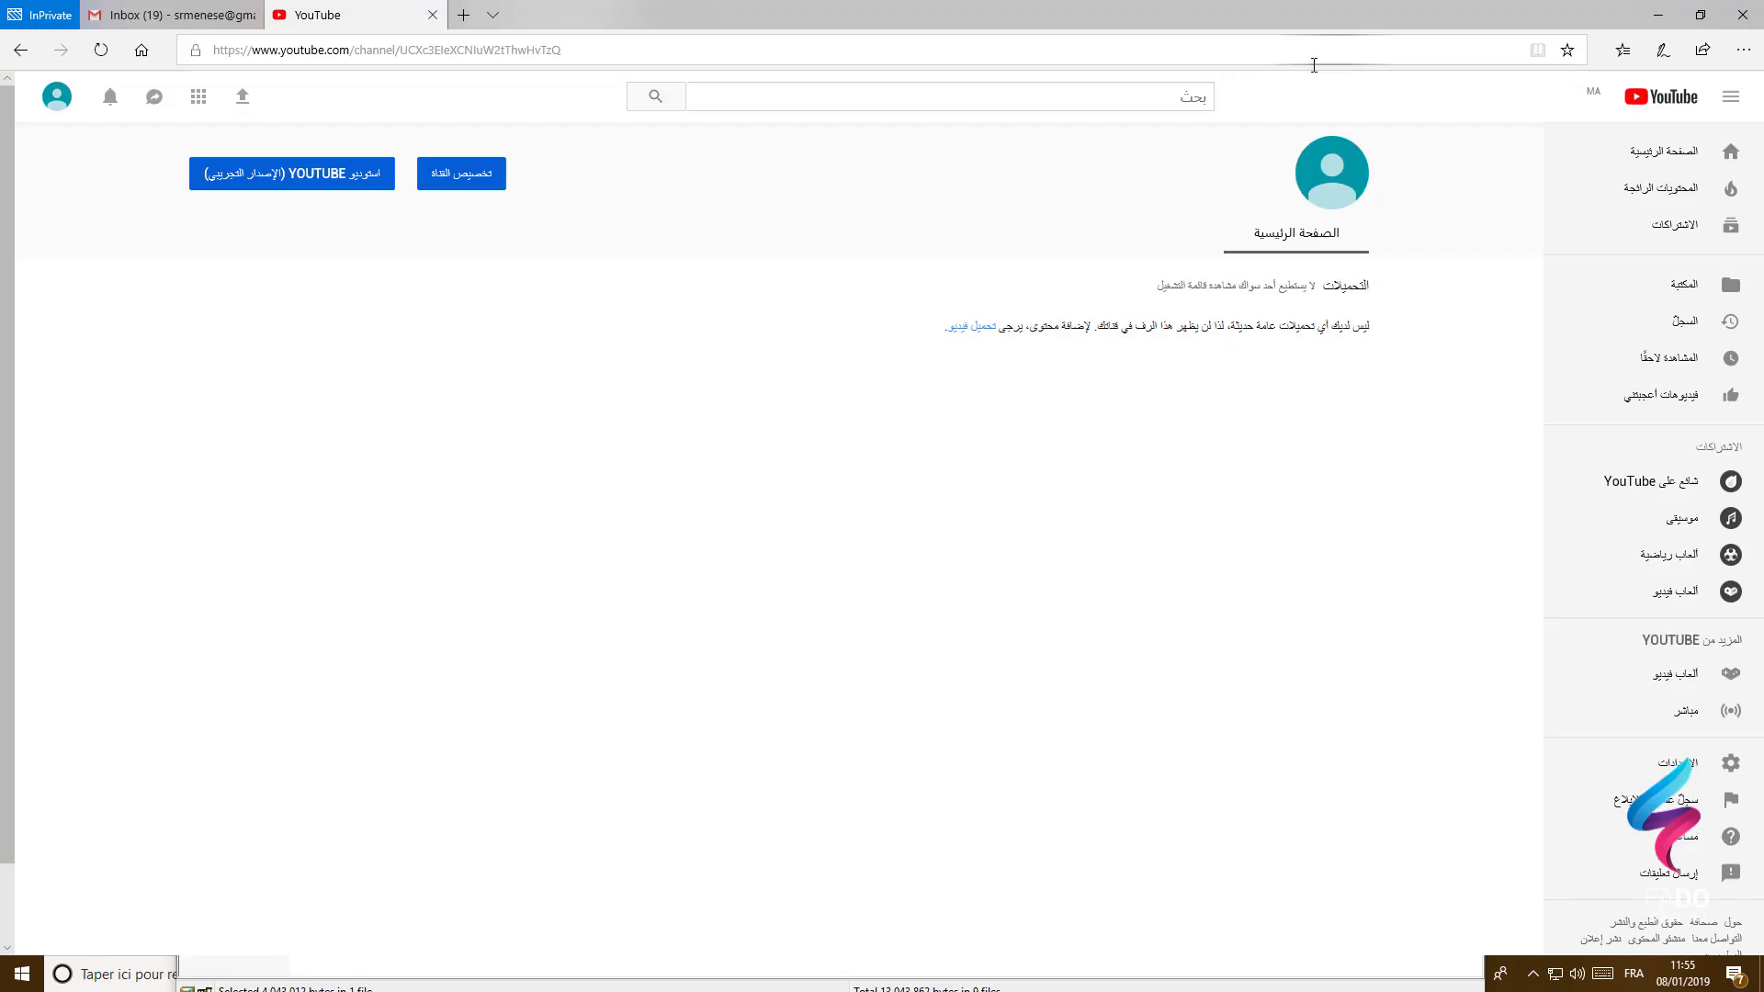
Open YouTube Studio beta, dismiss its welcome message and switch to the classic Creator Studio
left_click(51, 103)
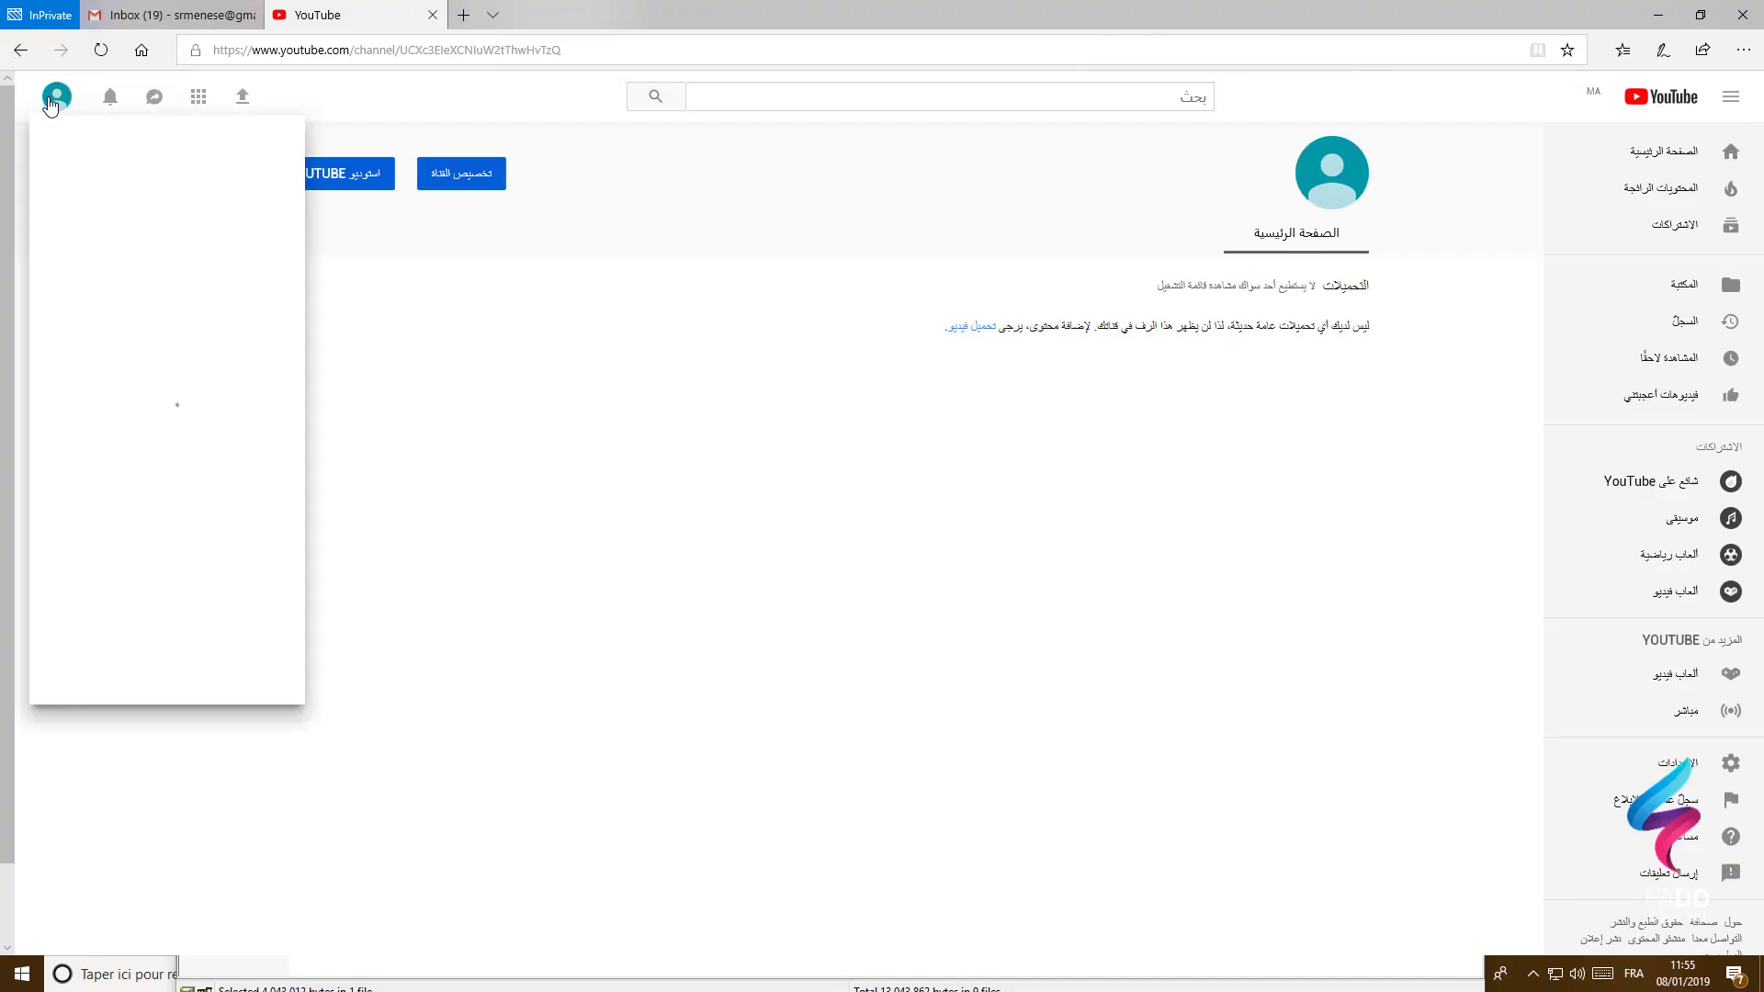
left_click(202, 281)
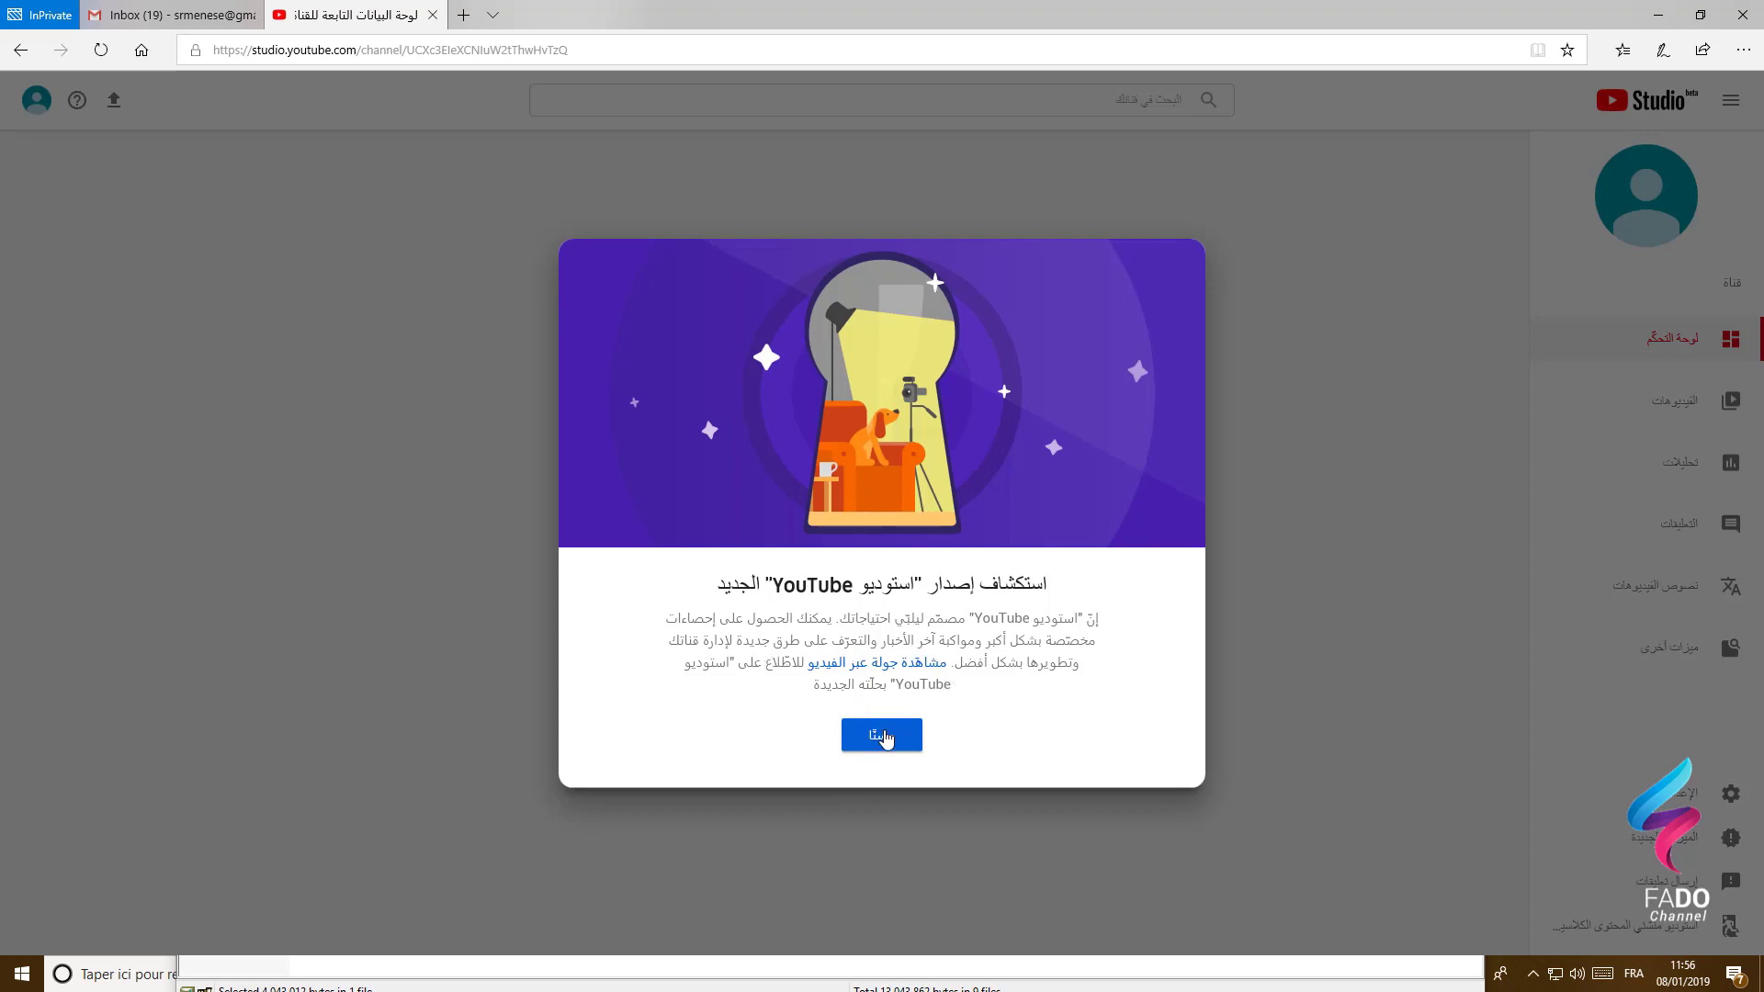
left_click(885, 739)
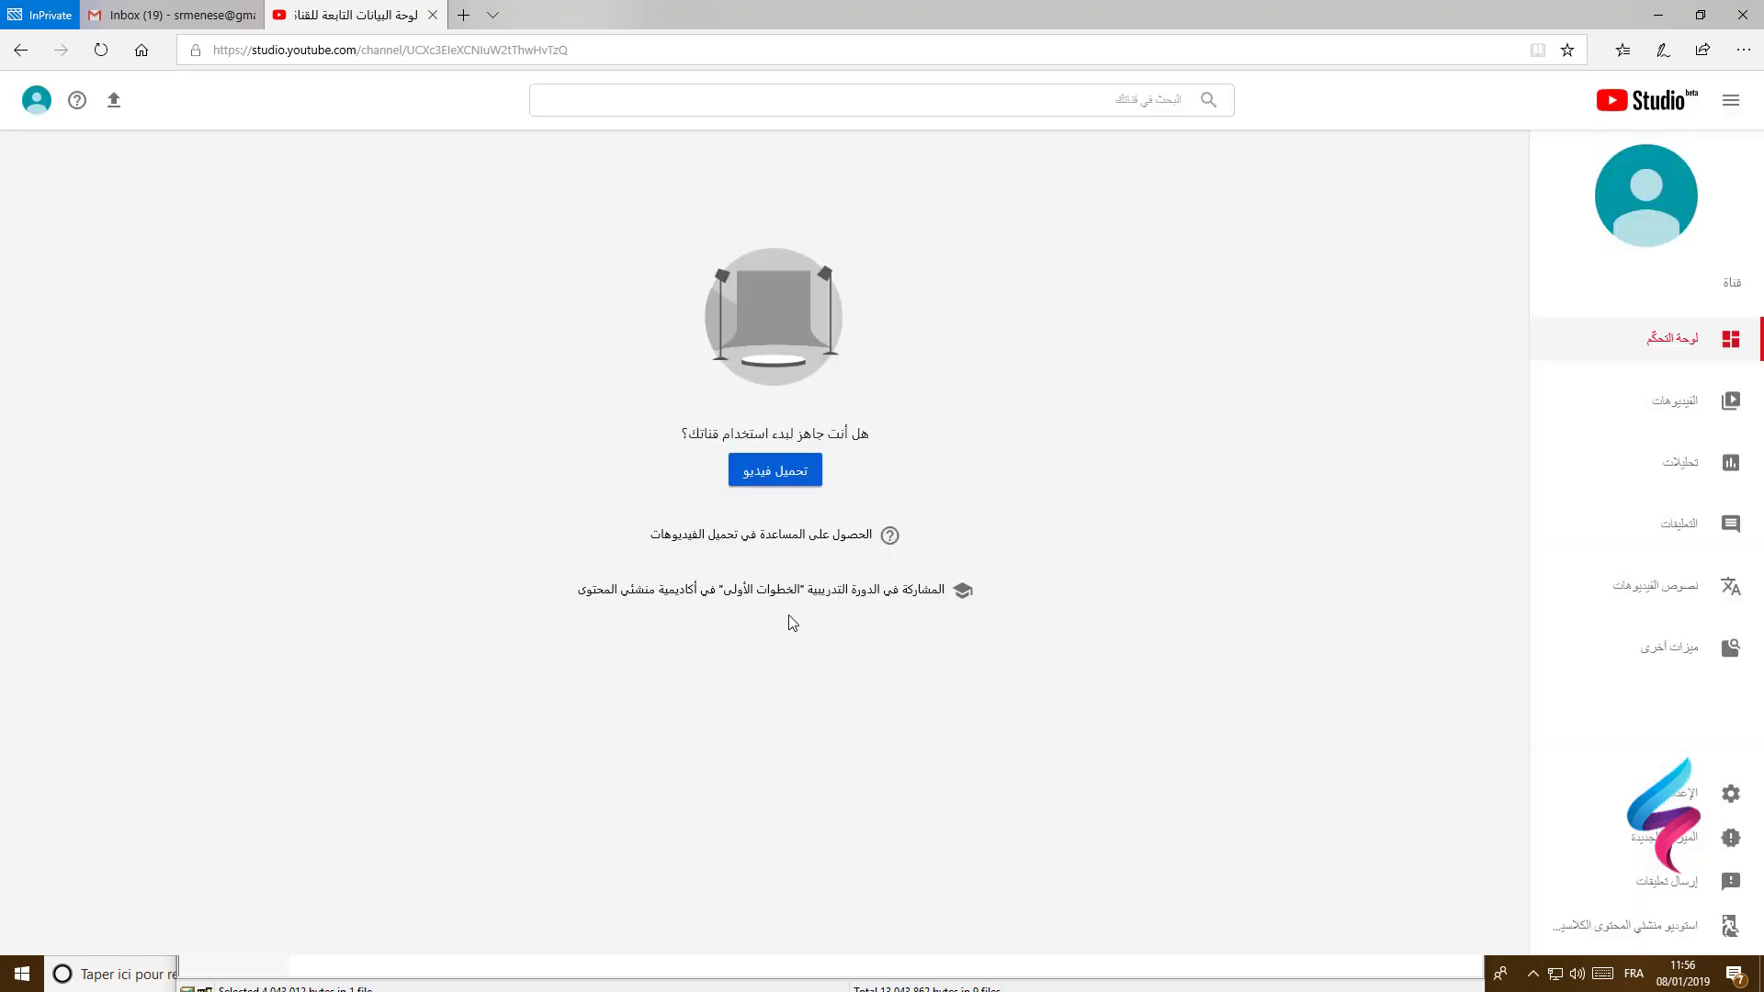
left_click(1624, 930)
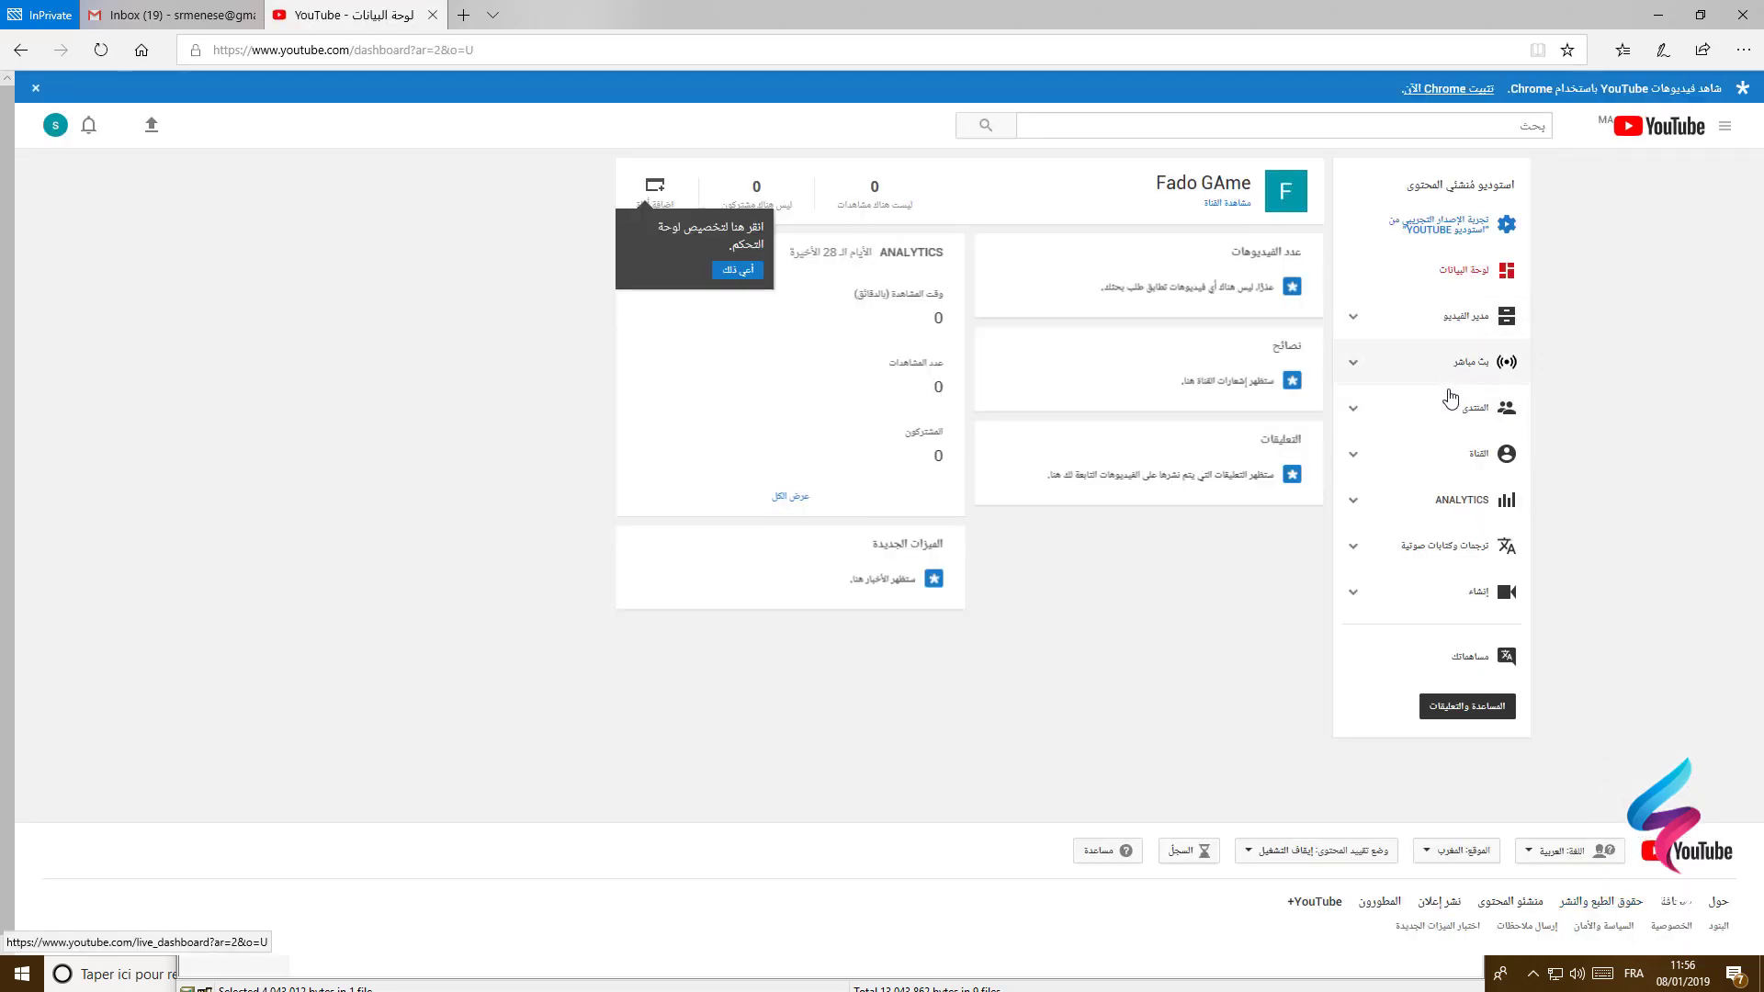
Review the channel's status and features page in Creator Studio
left_click(1454, 456)
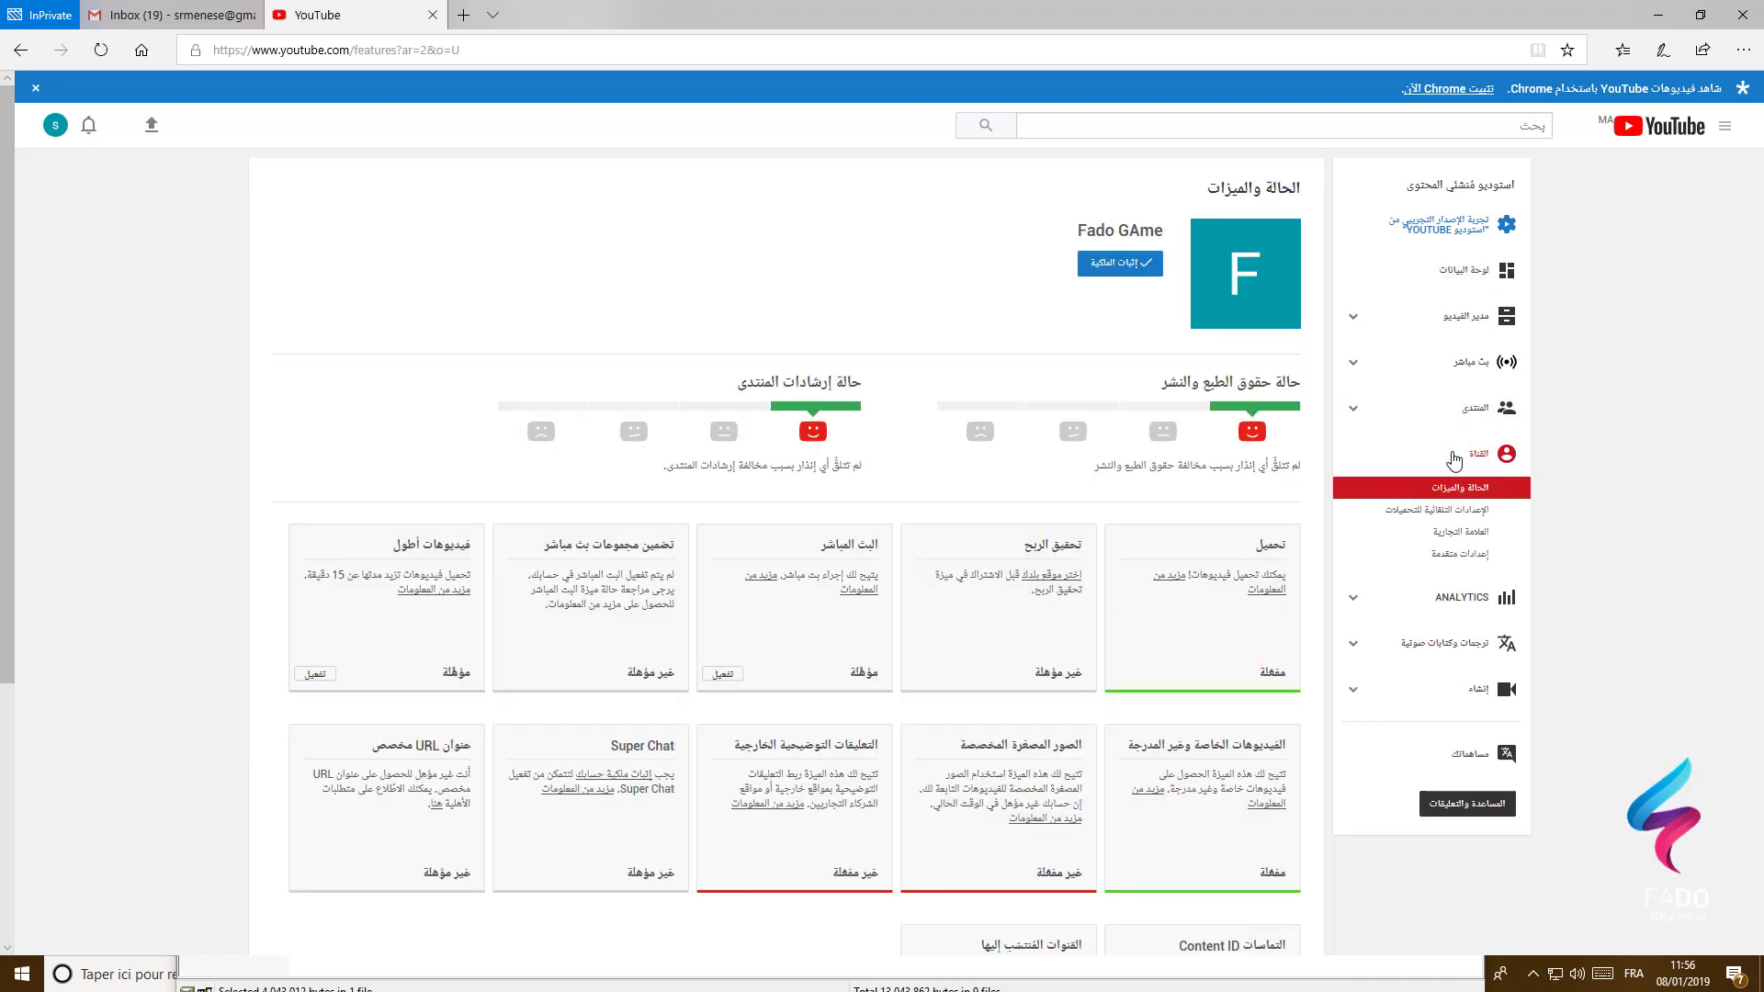
scroll(1453, 456, "down", 2)
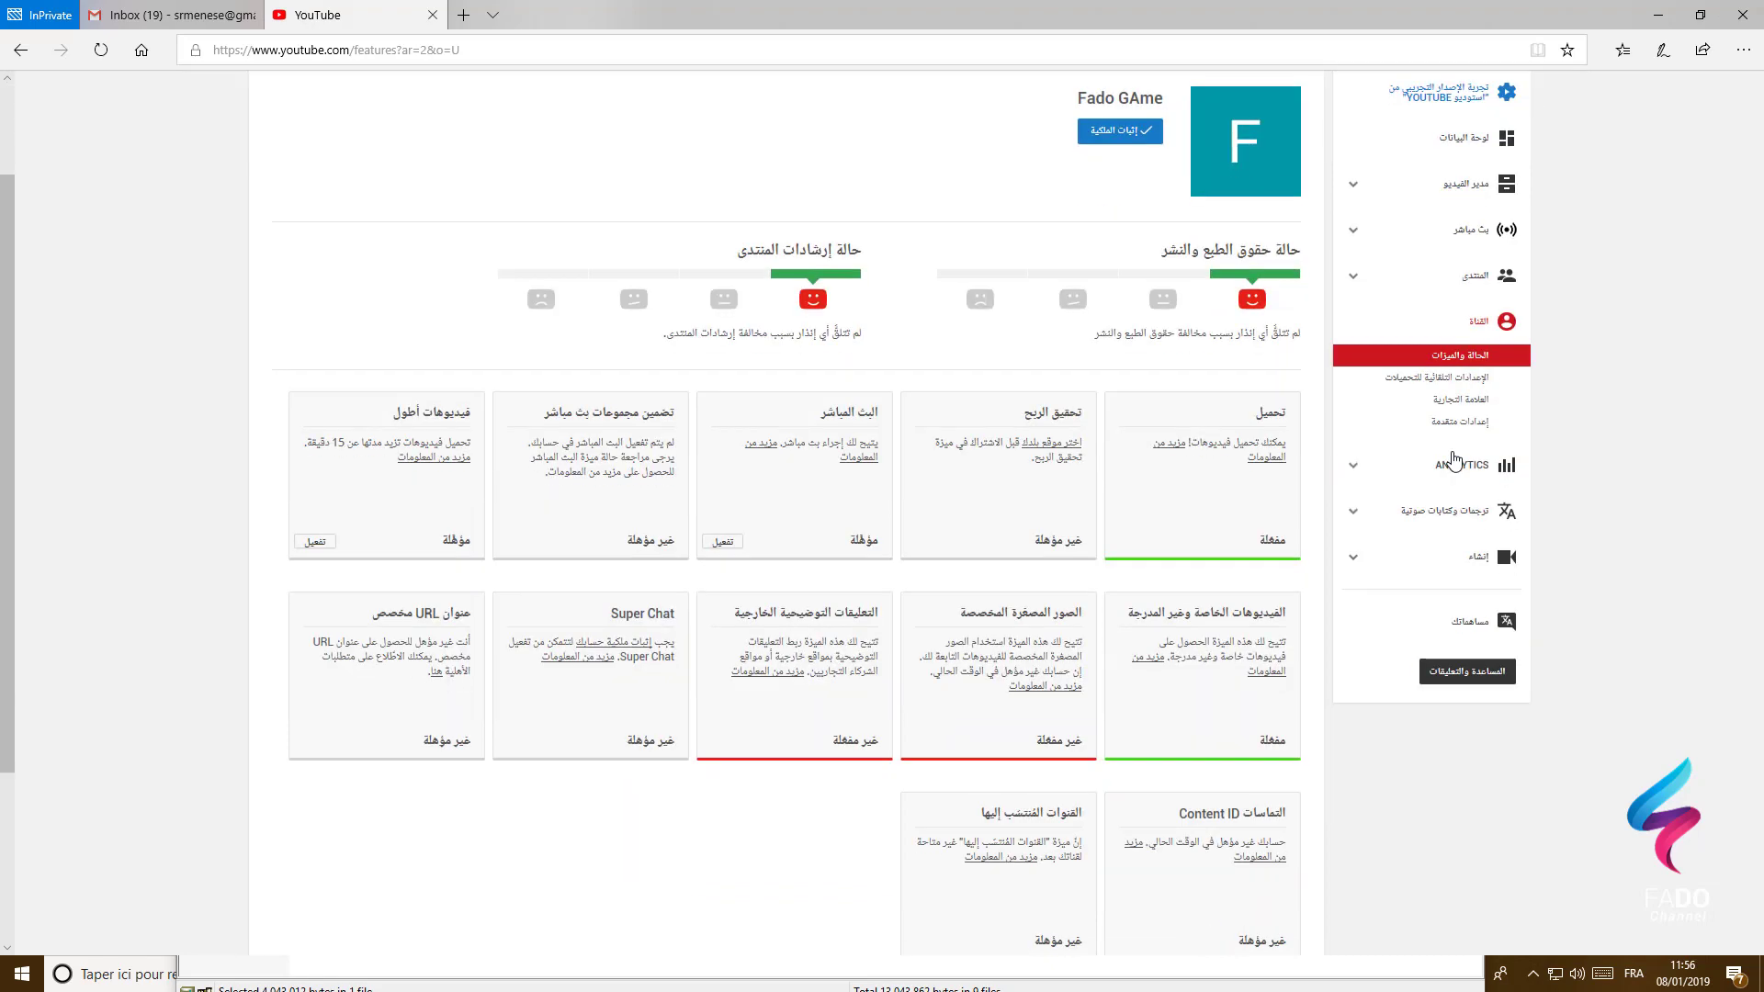
scroll(1453, 456, "up", 2)
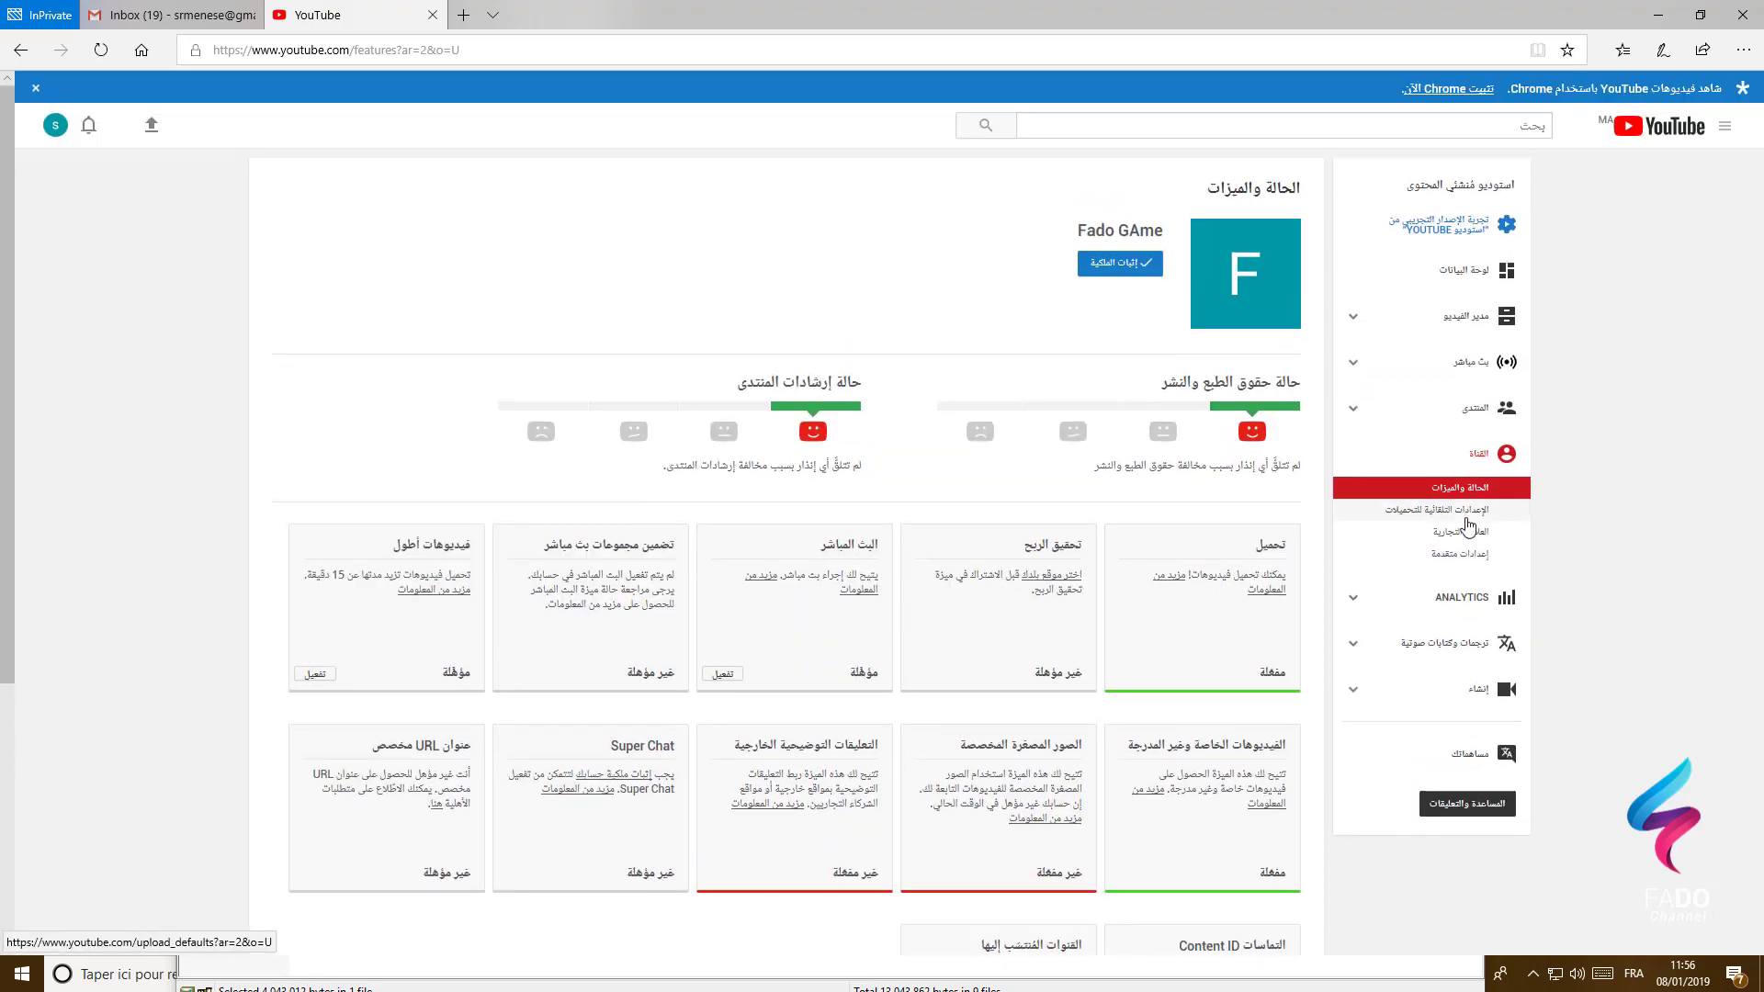
Enter FA in the channel keywords of the advanced settings and save the settings
left_click(1469, 554)
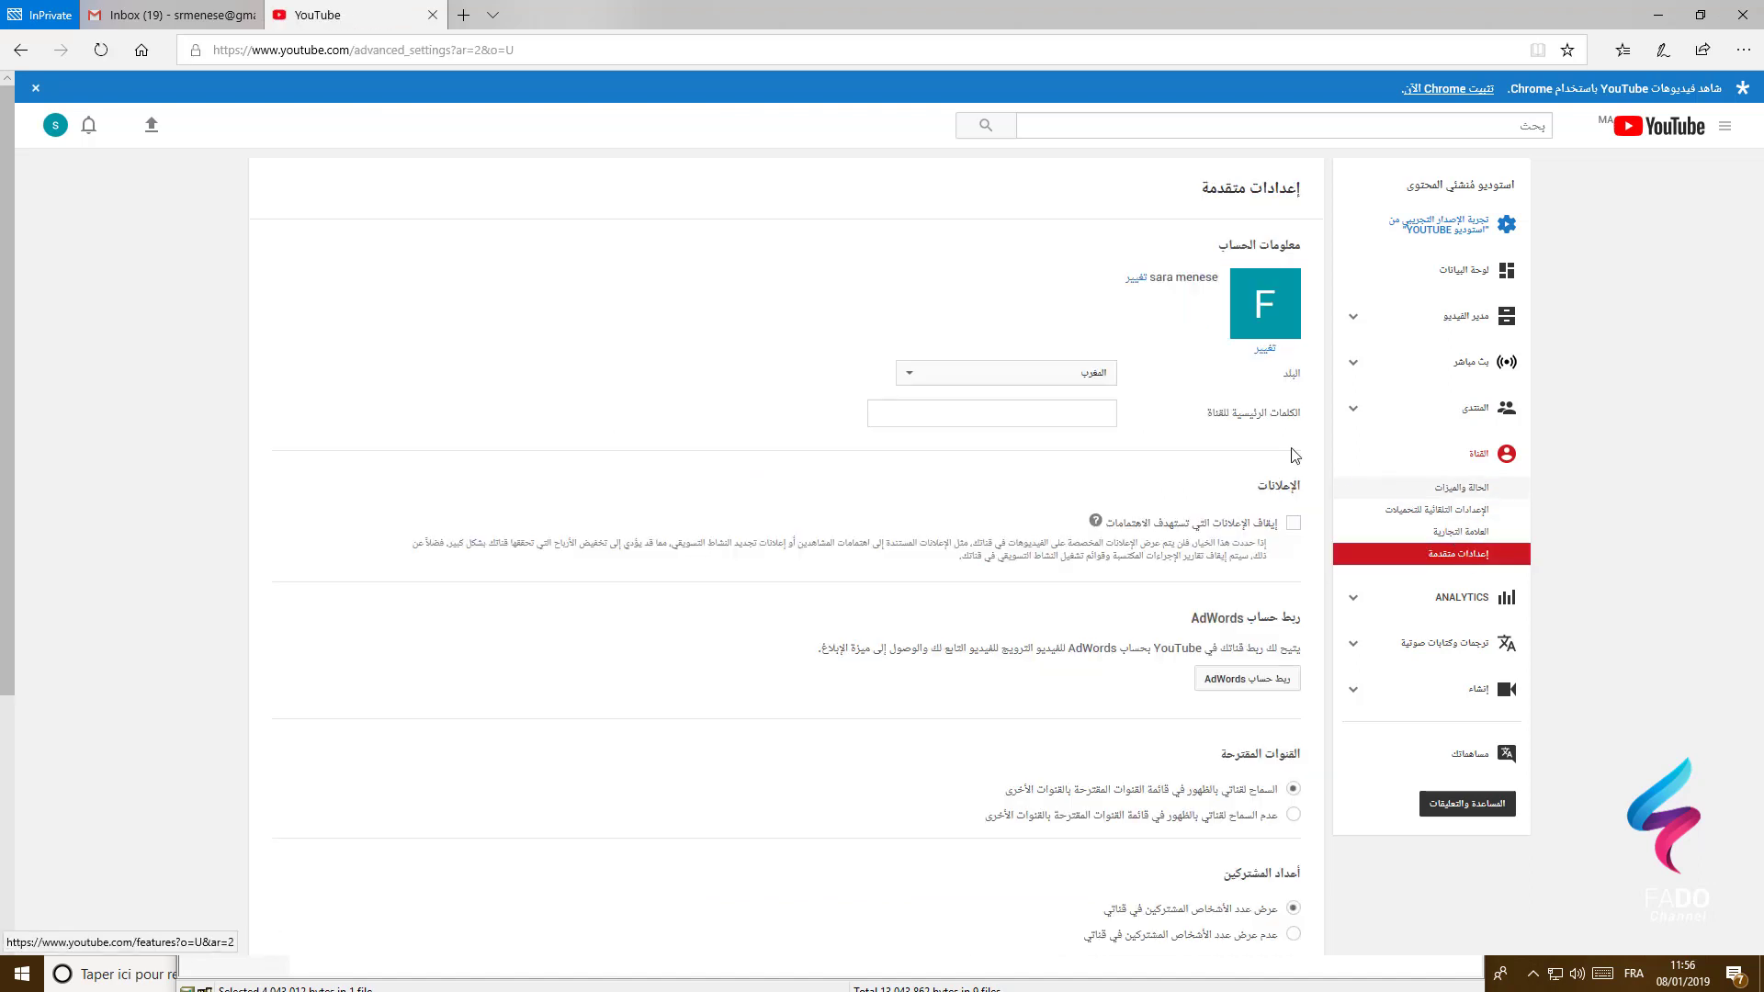
left_click(1087, 415)
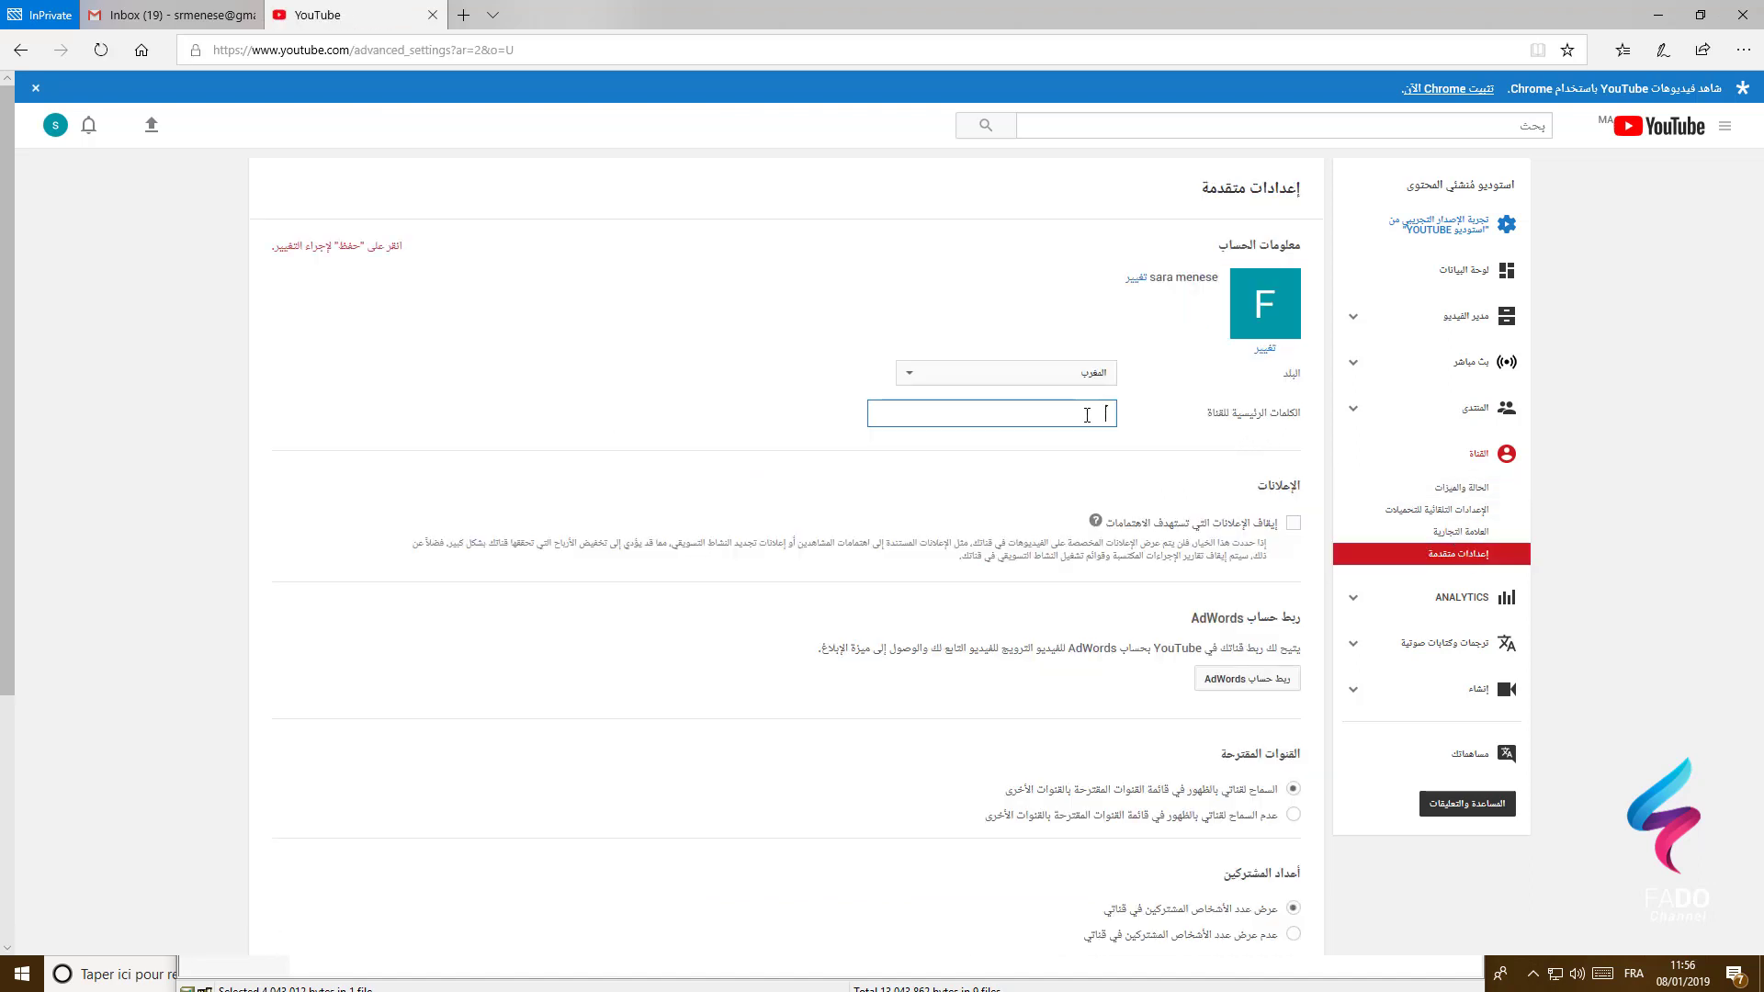
type("FA")
scroll(1087, 415, "down", 4)
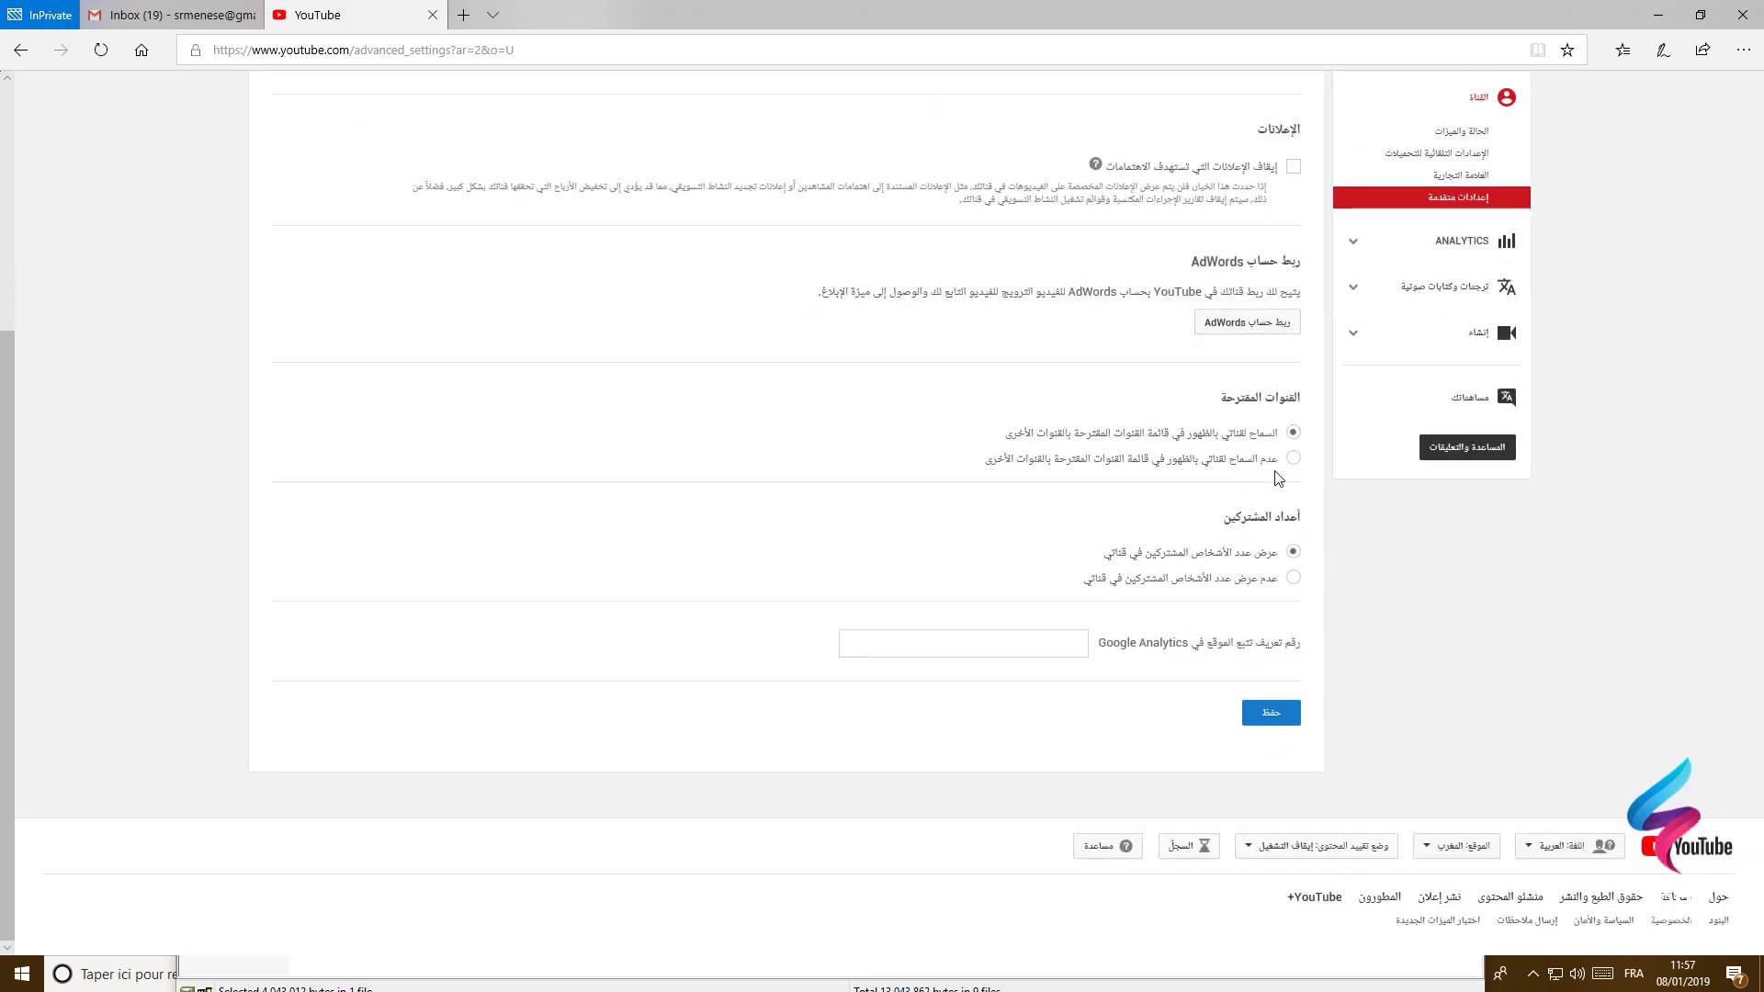
left_click(1270, 712)
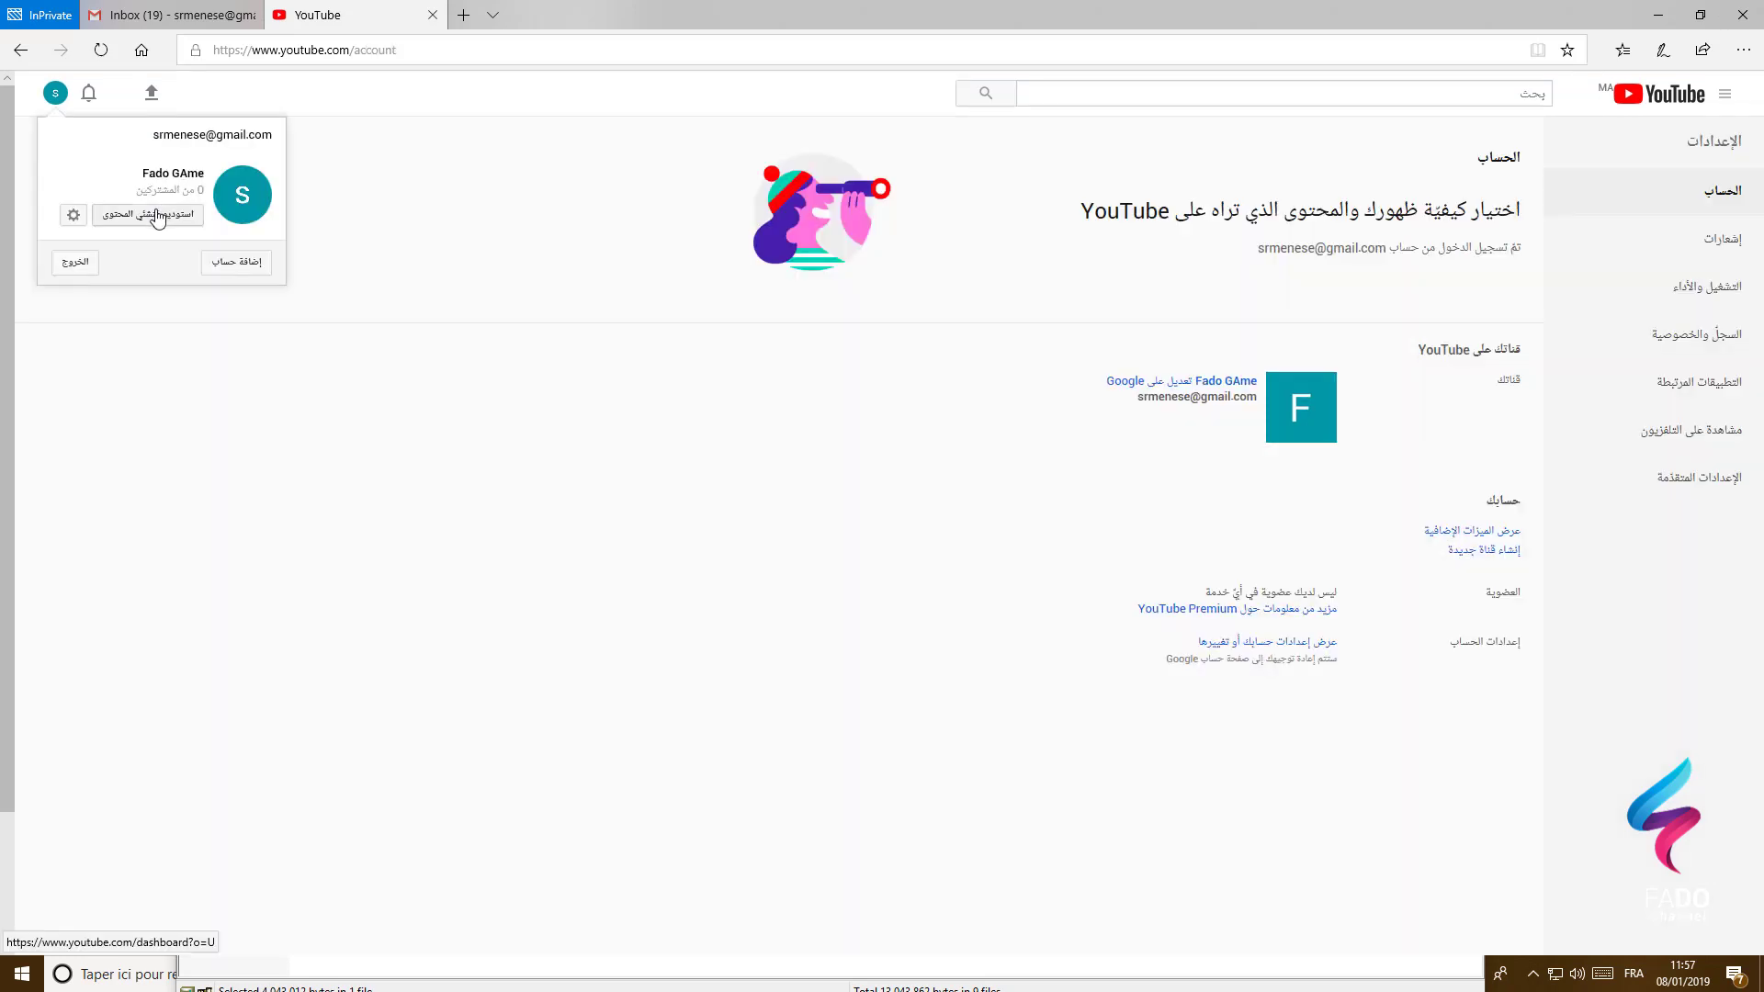
Open the channel for customisation and set the gallery photo of a city skyline at night as its channel art
left_click(157, 217)
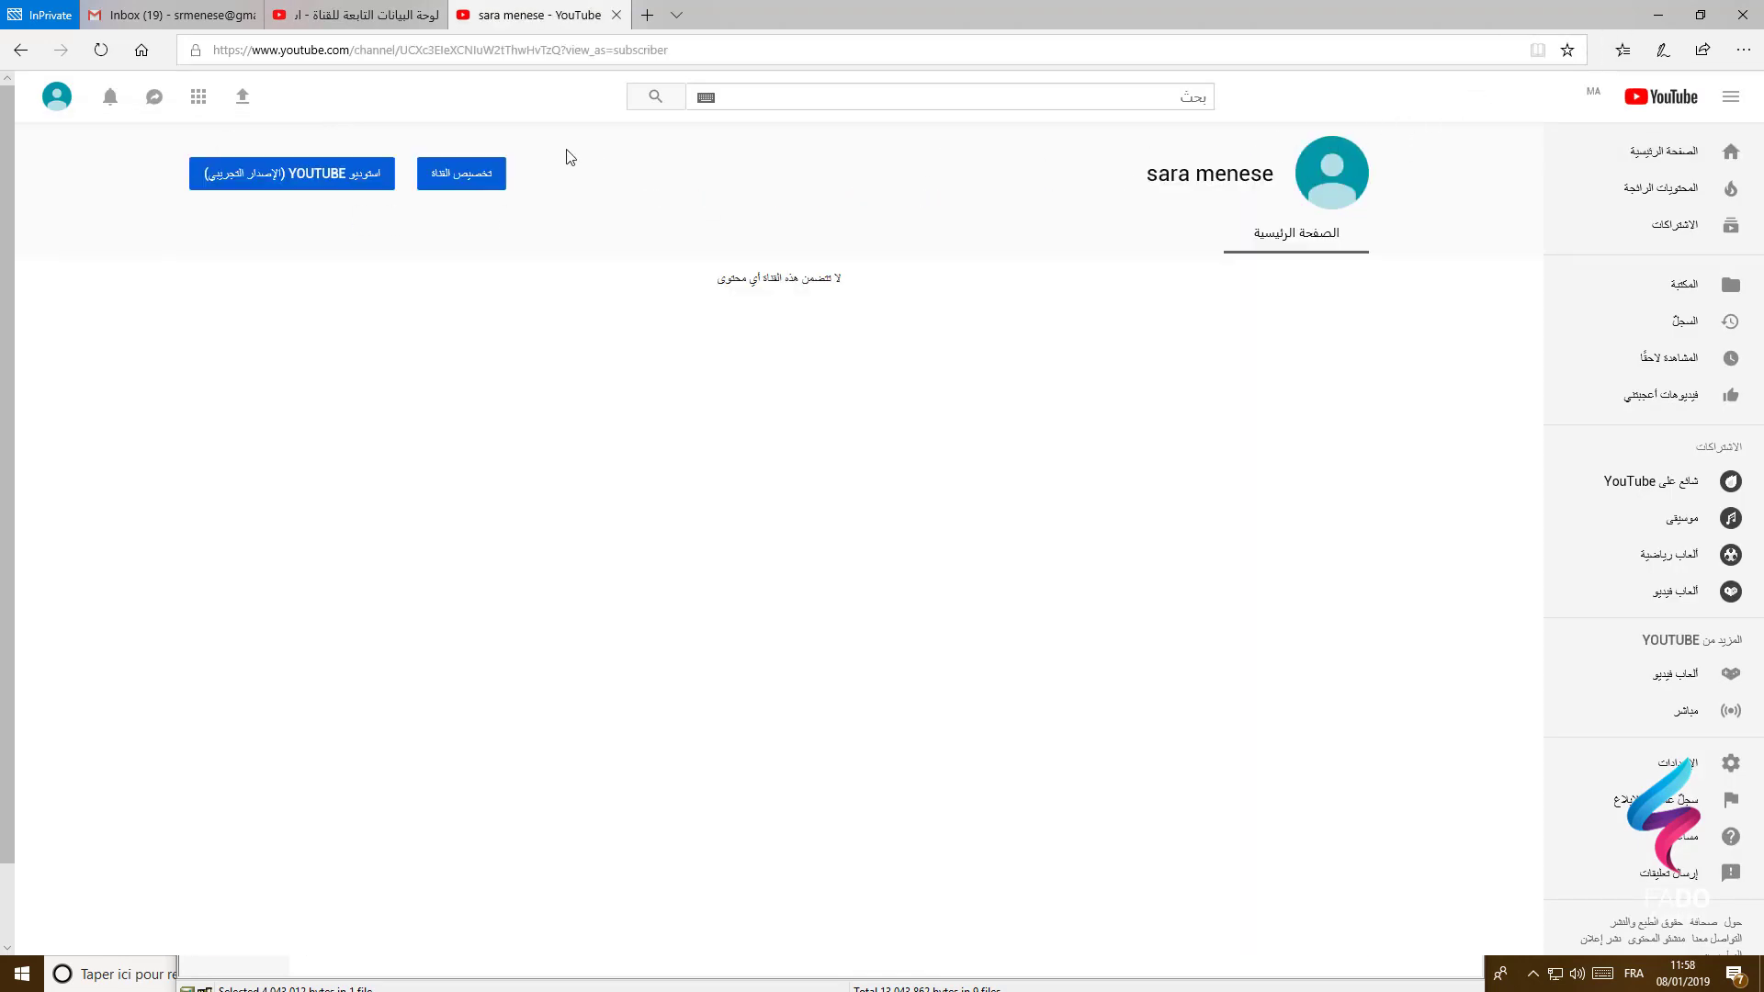
left_click(462, 180)
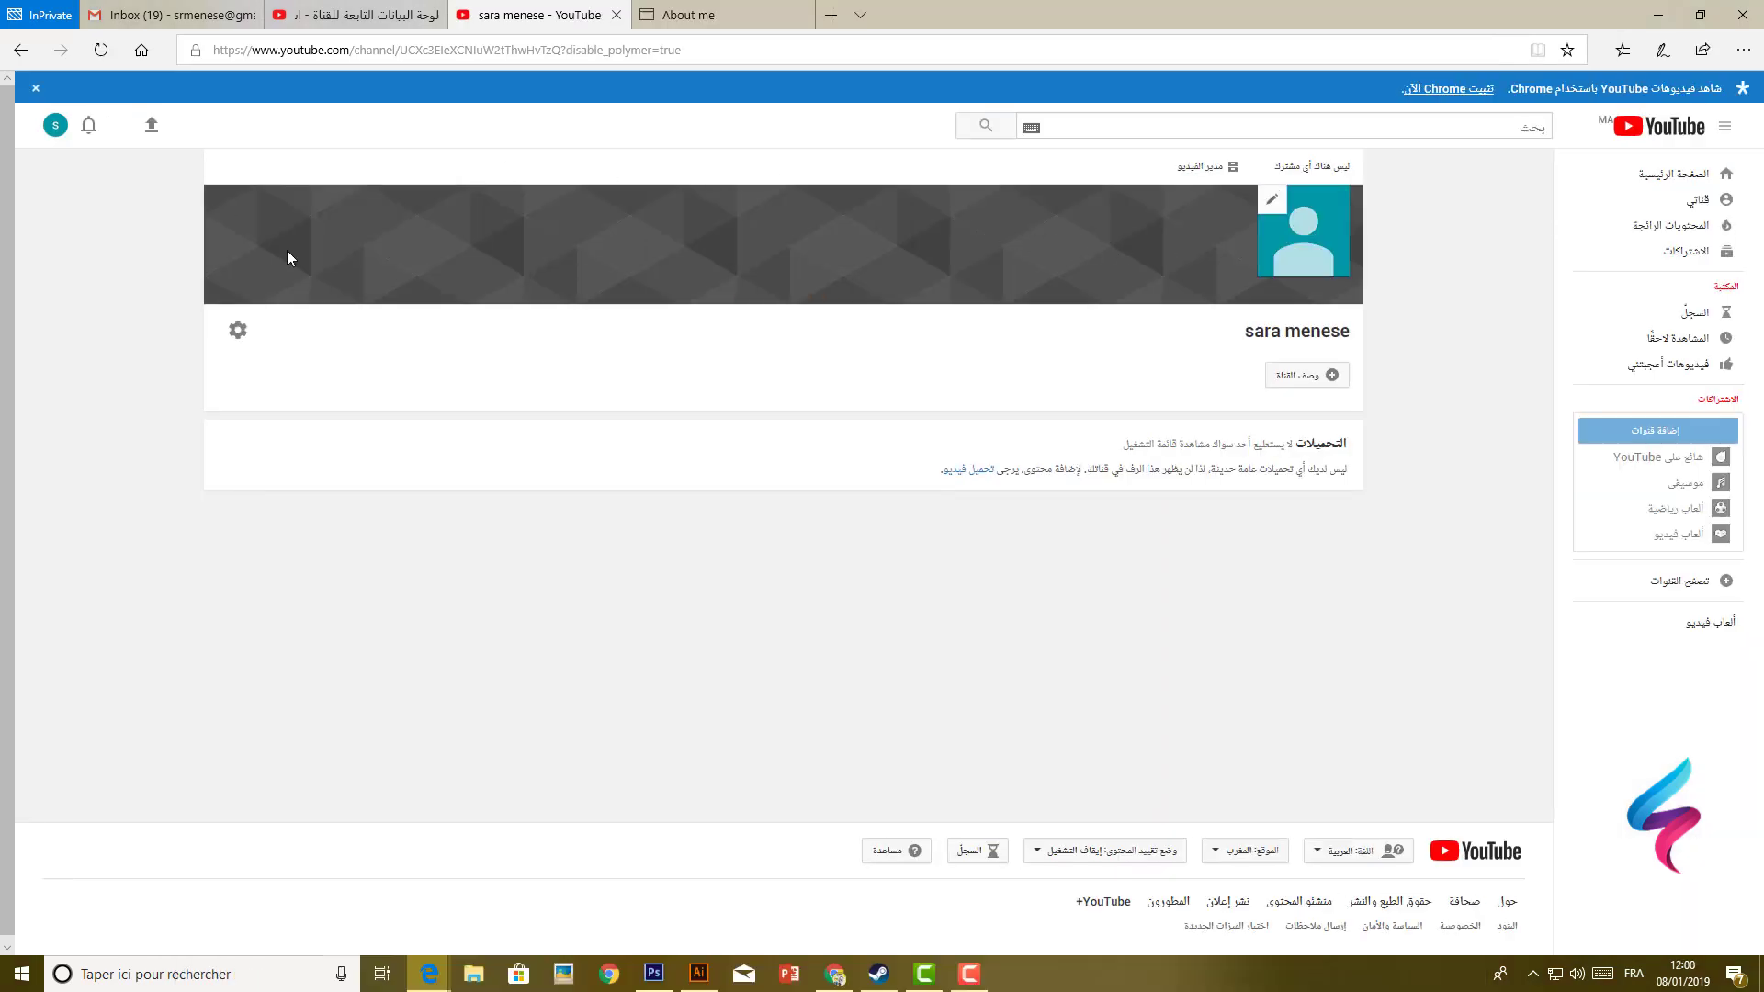
left_click(223, 203)
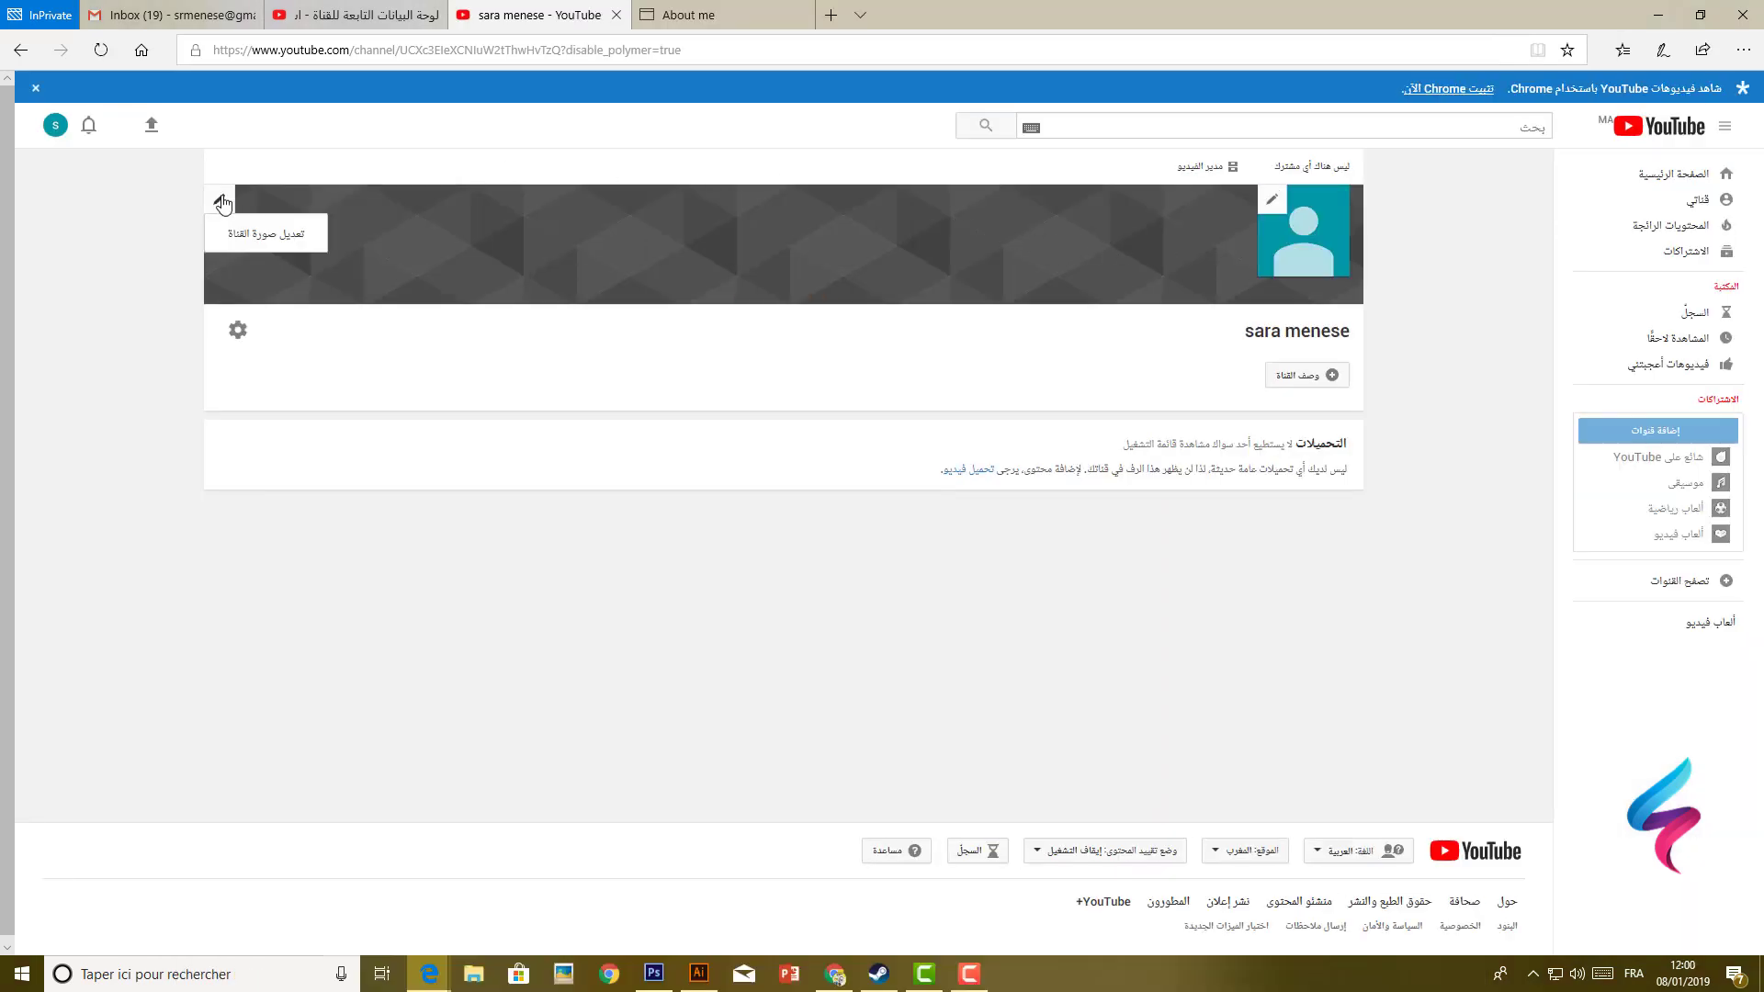
left_click(256, 231)
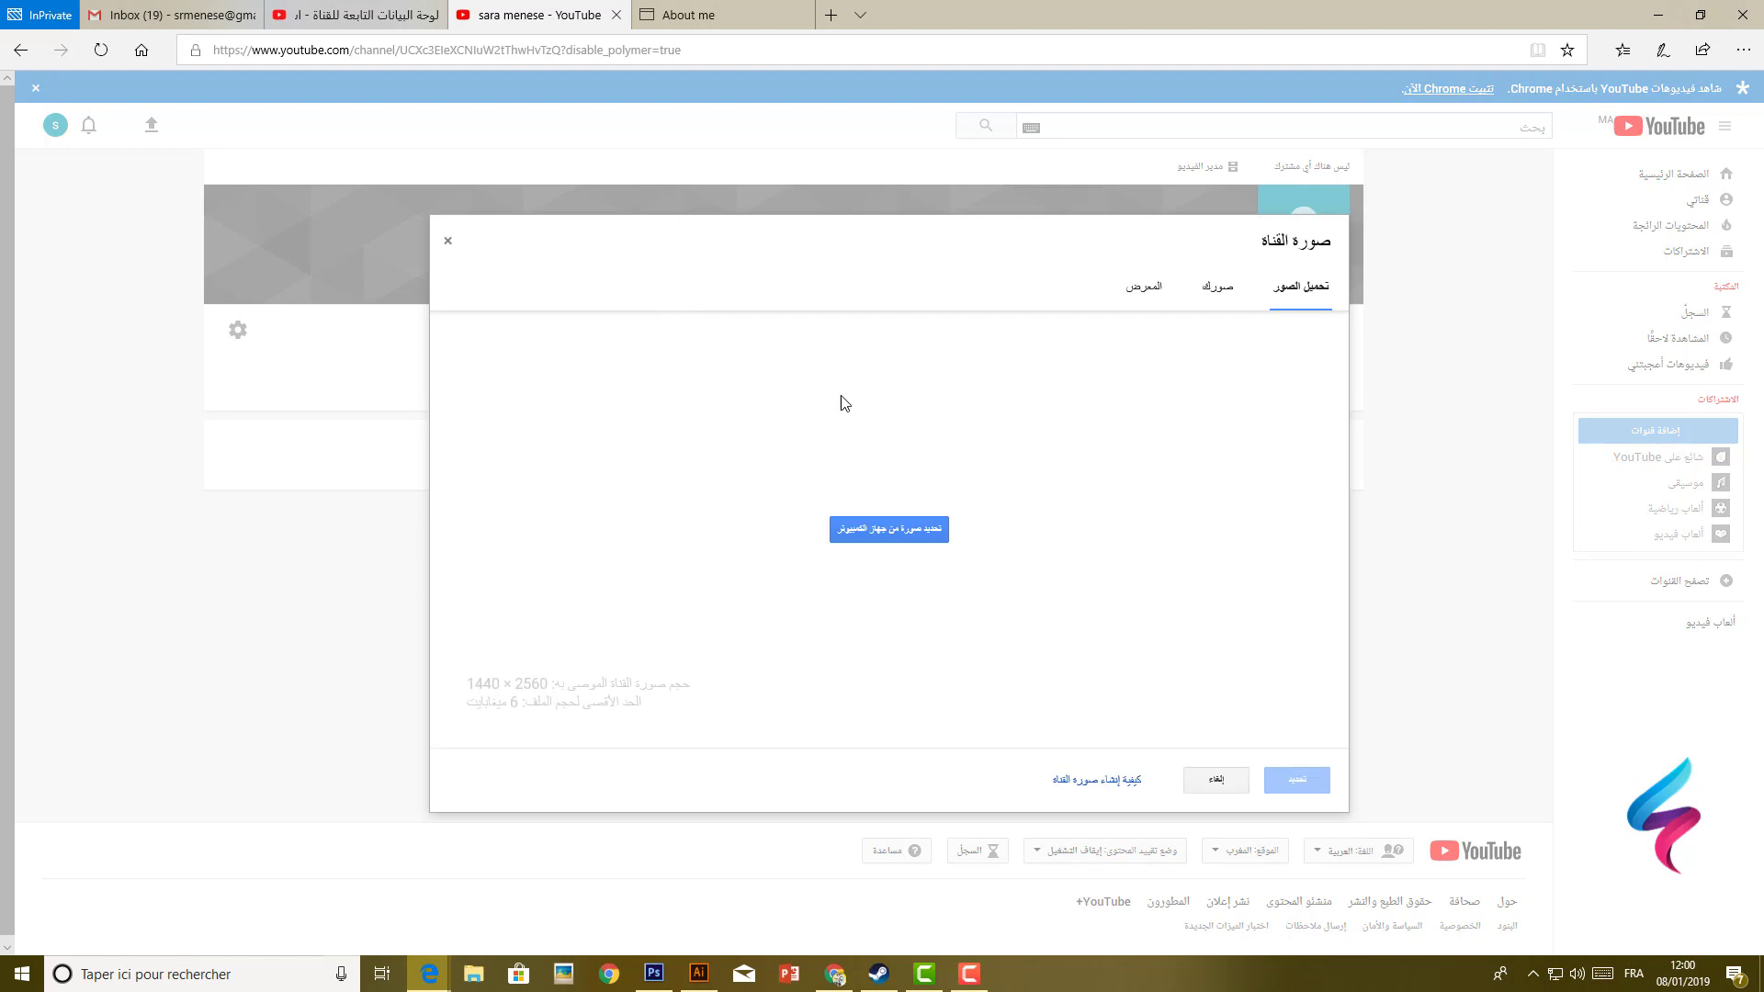
left_click(1140, 294)
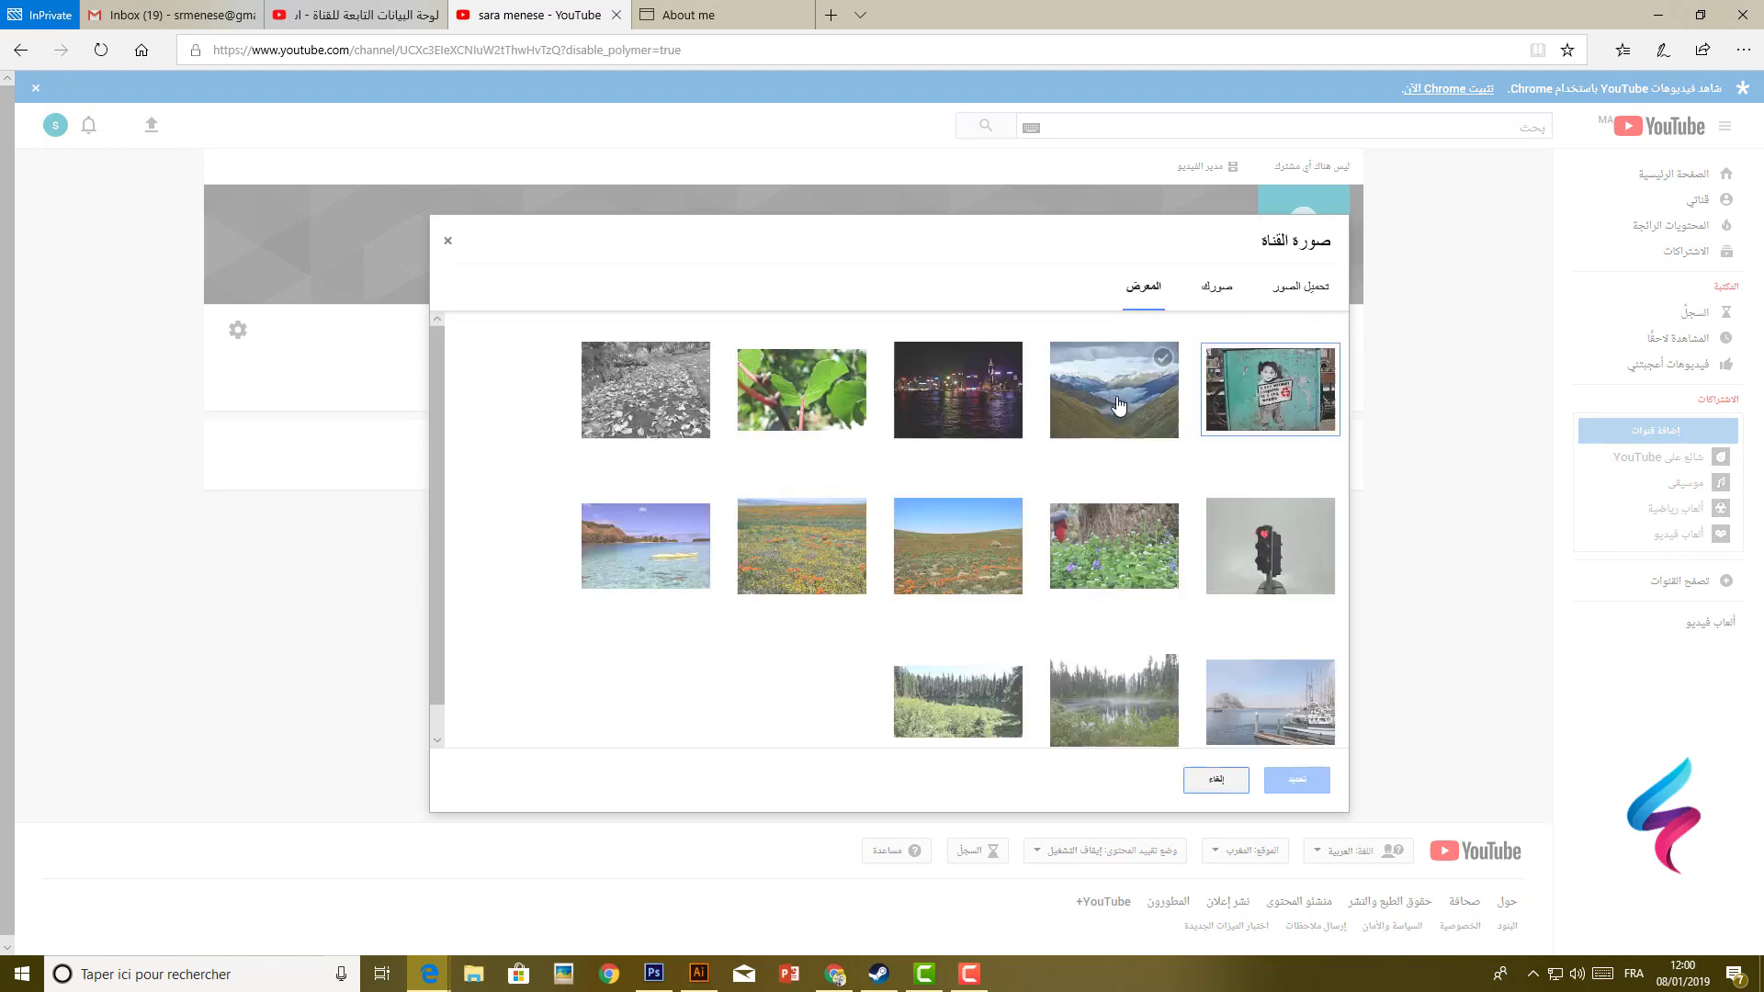
left_click(950, 458)
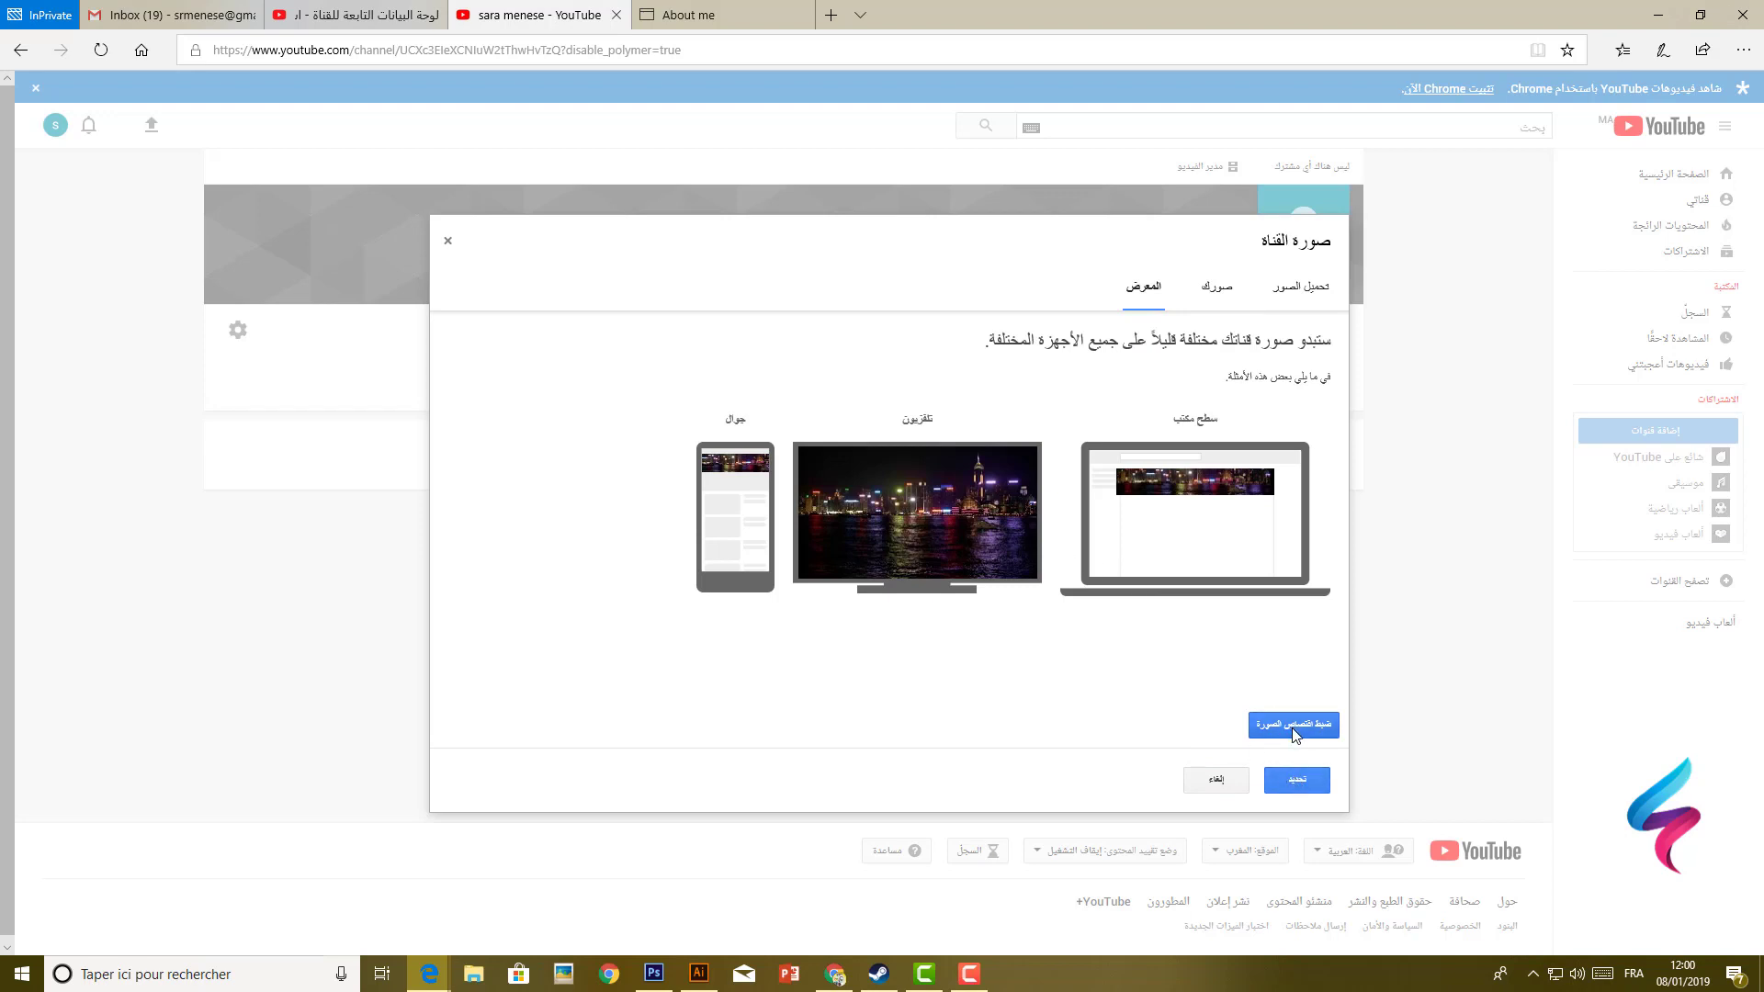
left_click(1296, 781)
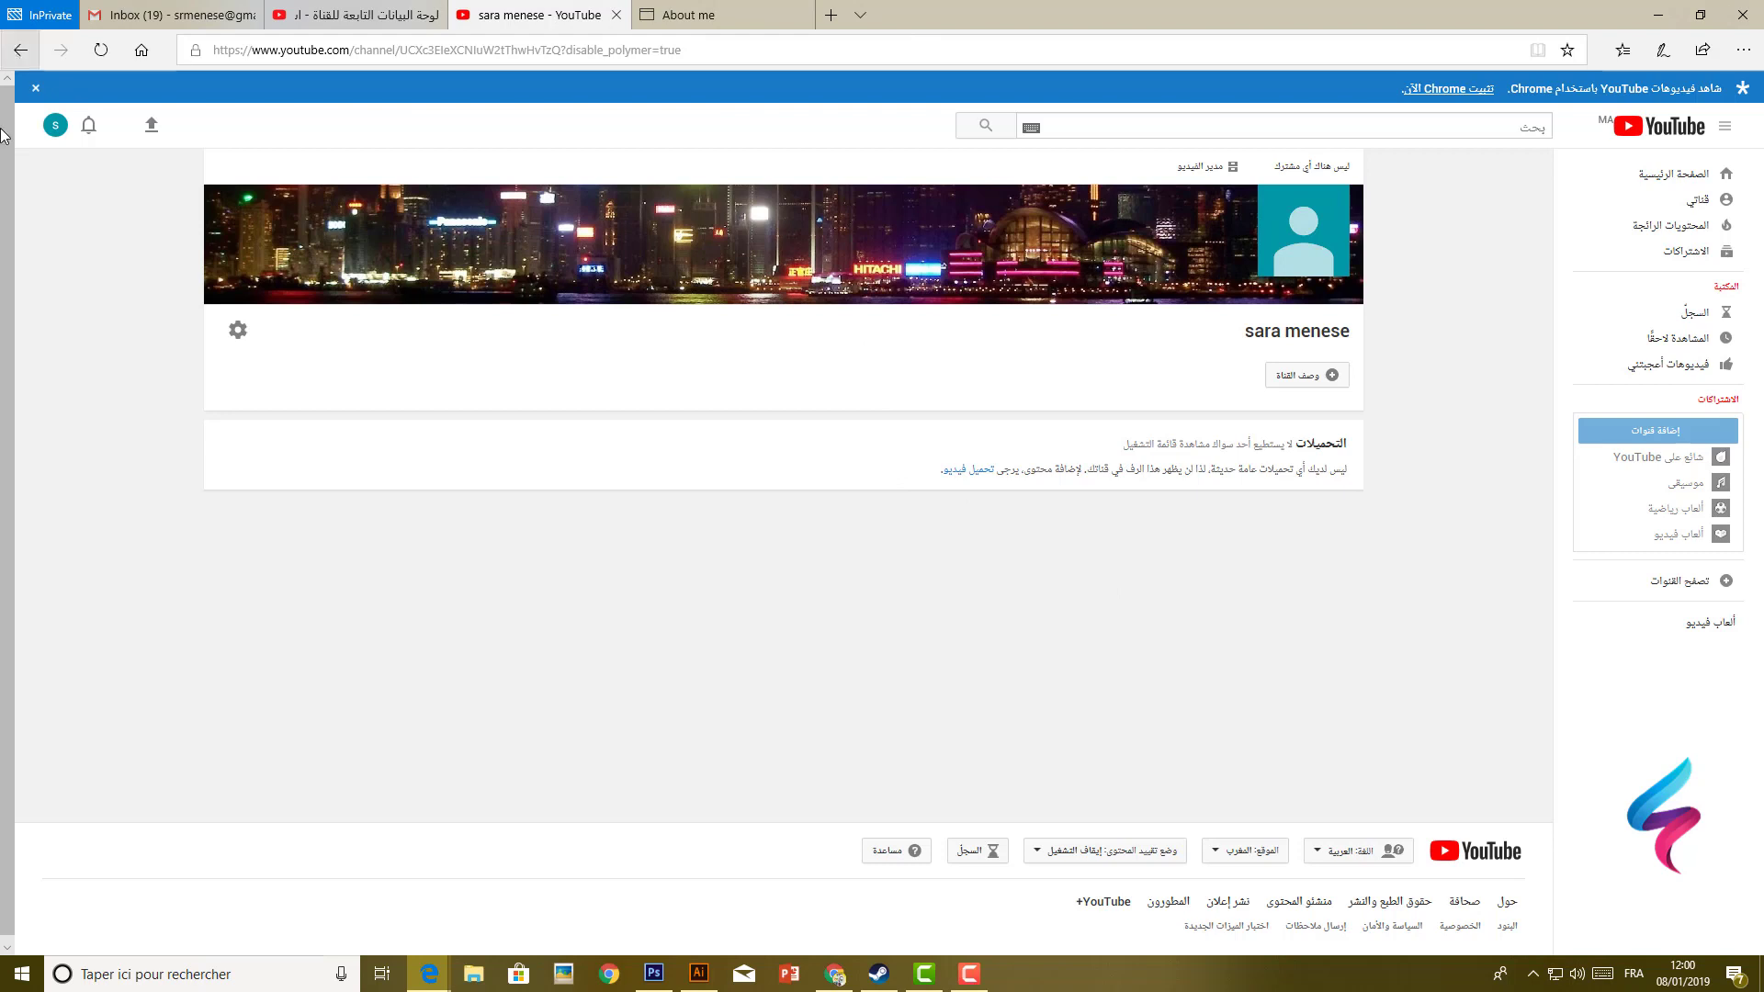
Replace the channel icon by uploading the image named game as the Google profile photo
left_click(1273, 202)
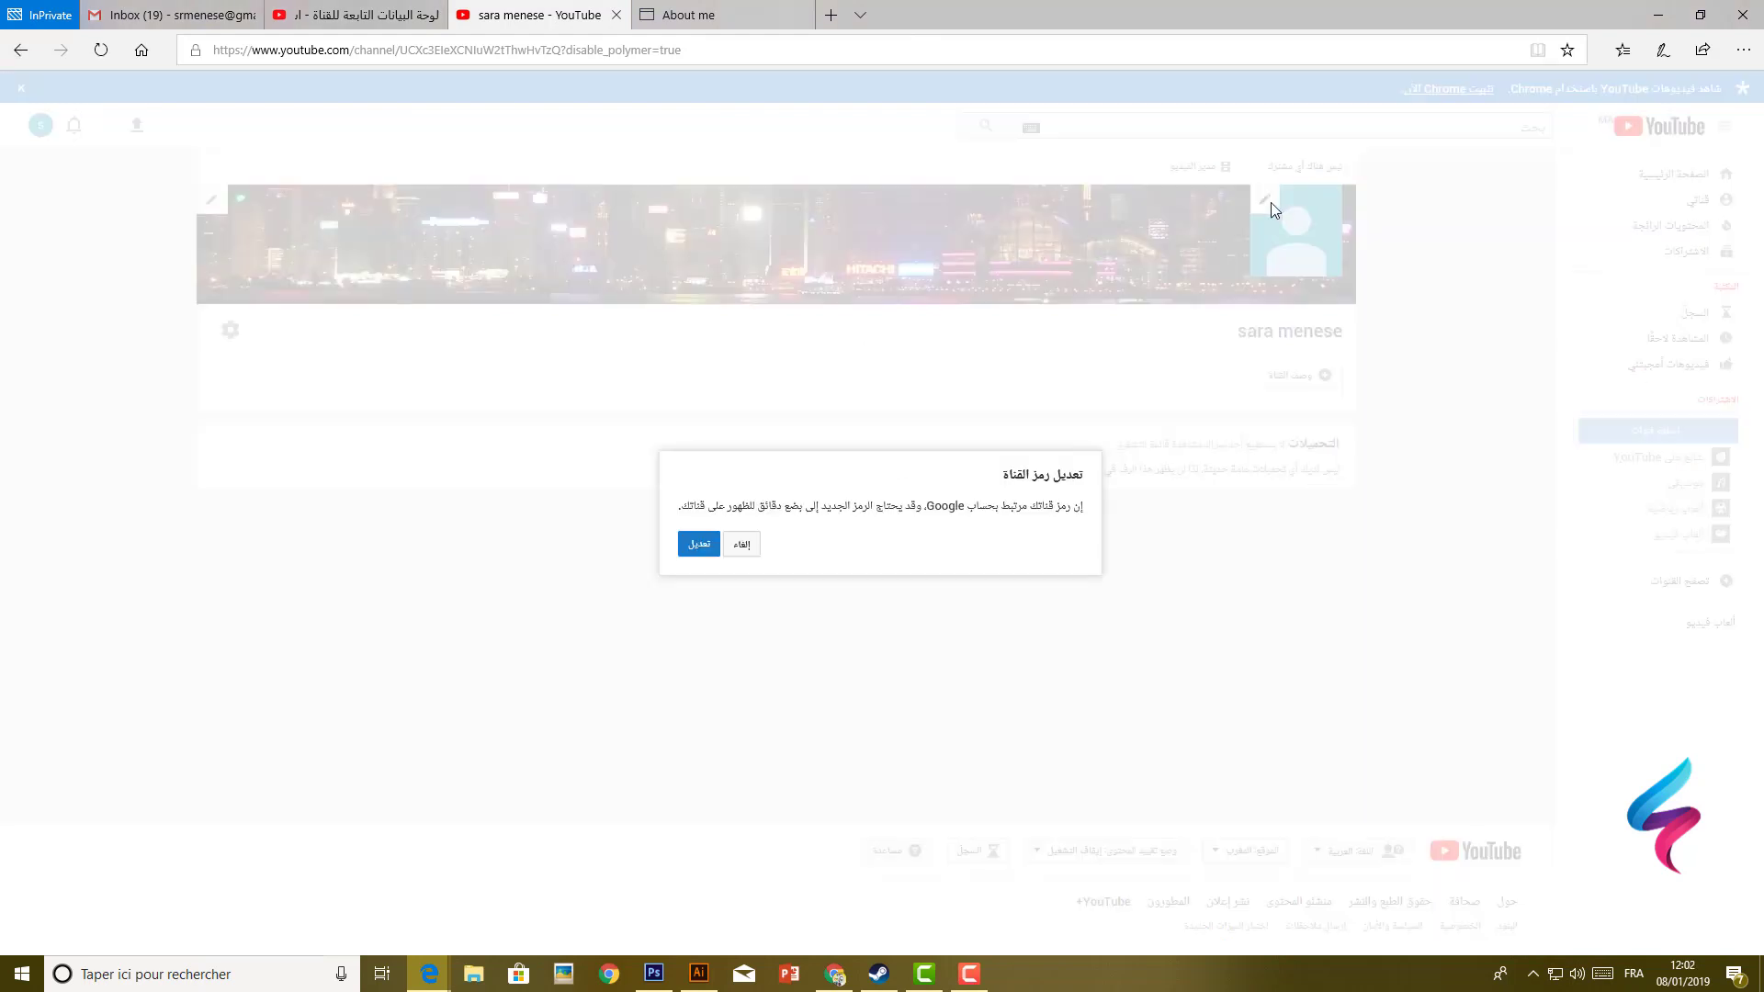
left_click(698, 545)
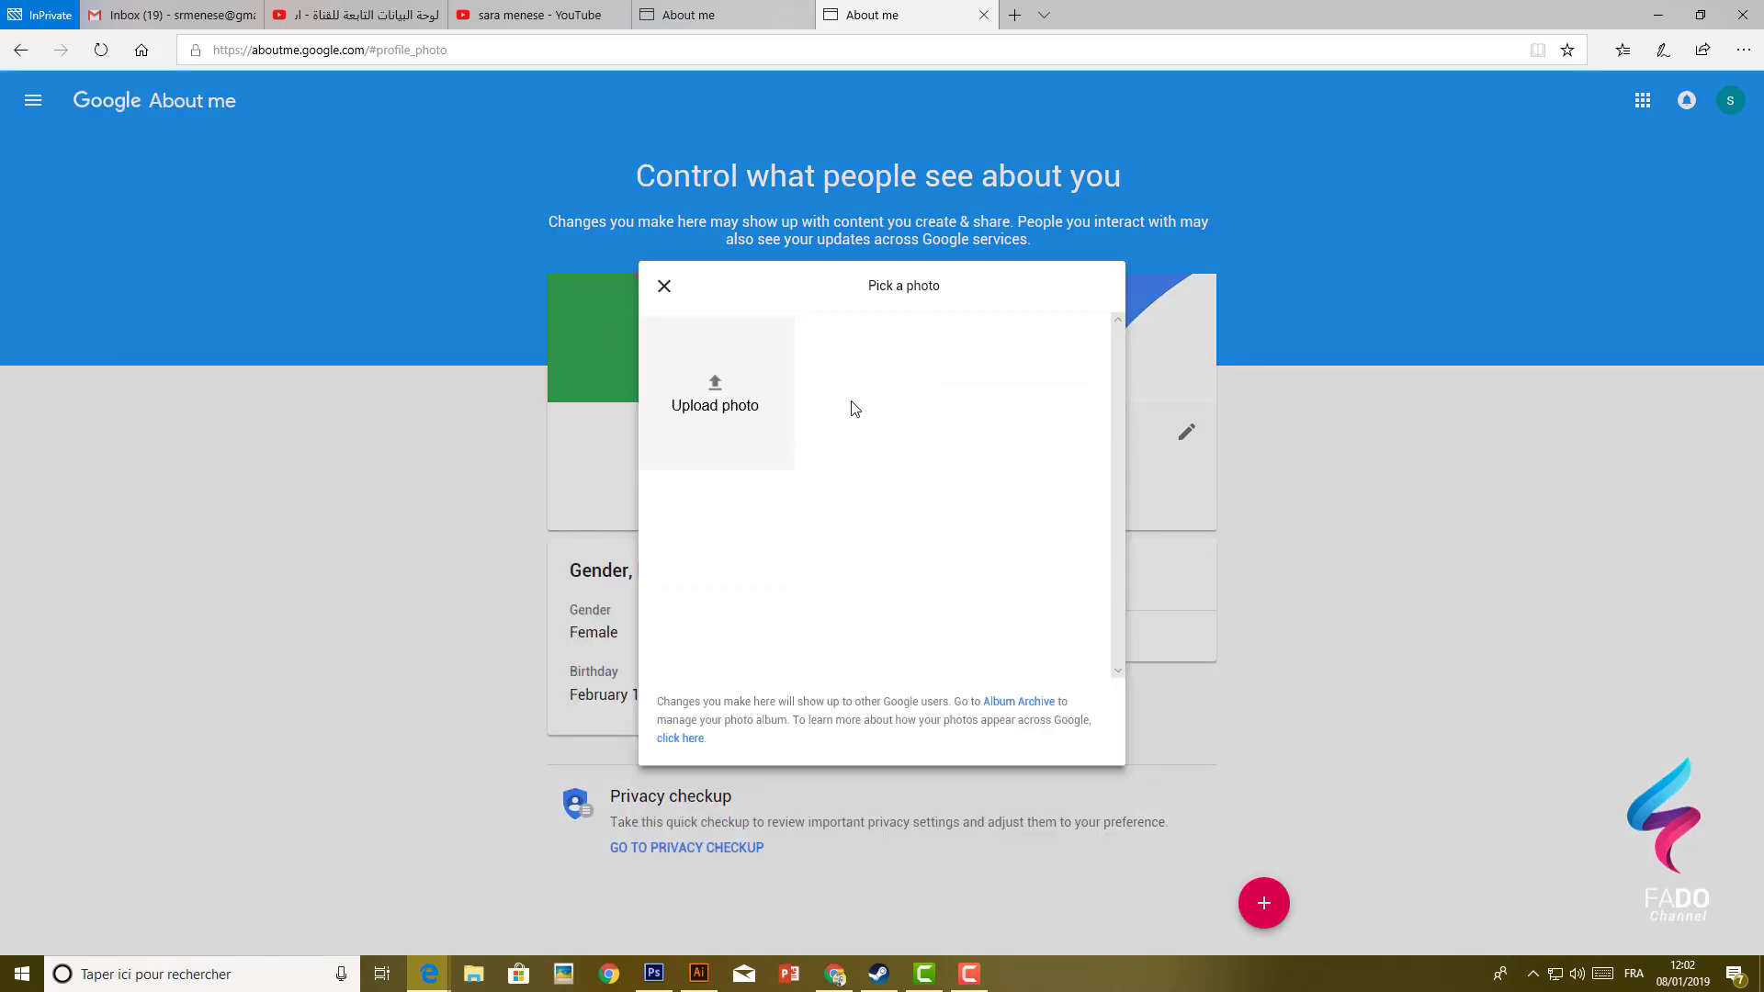
left_click(714, 410)
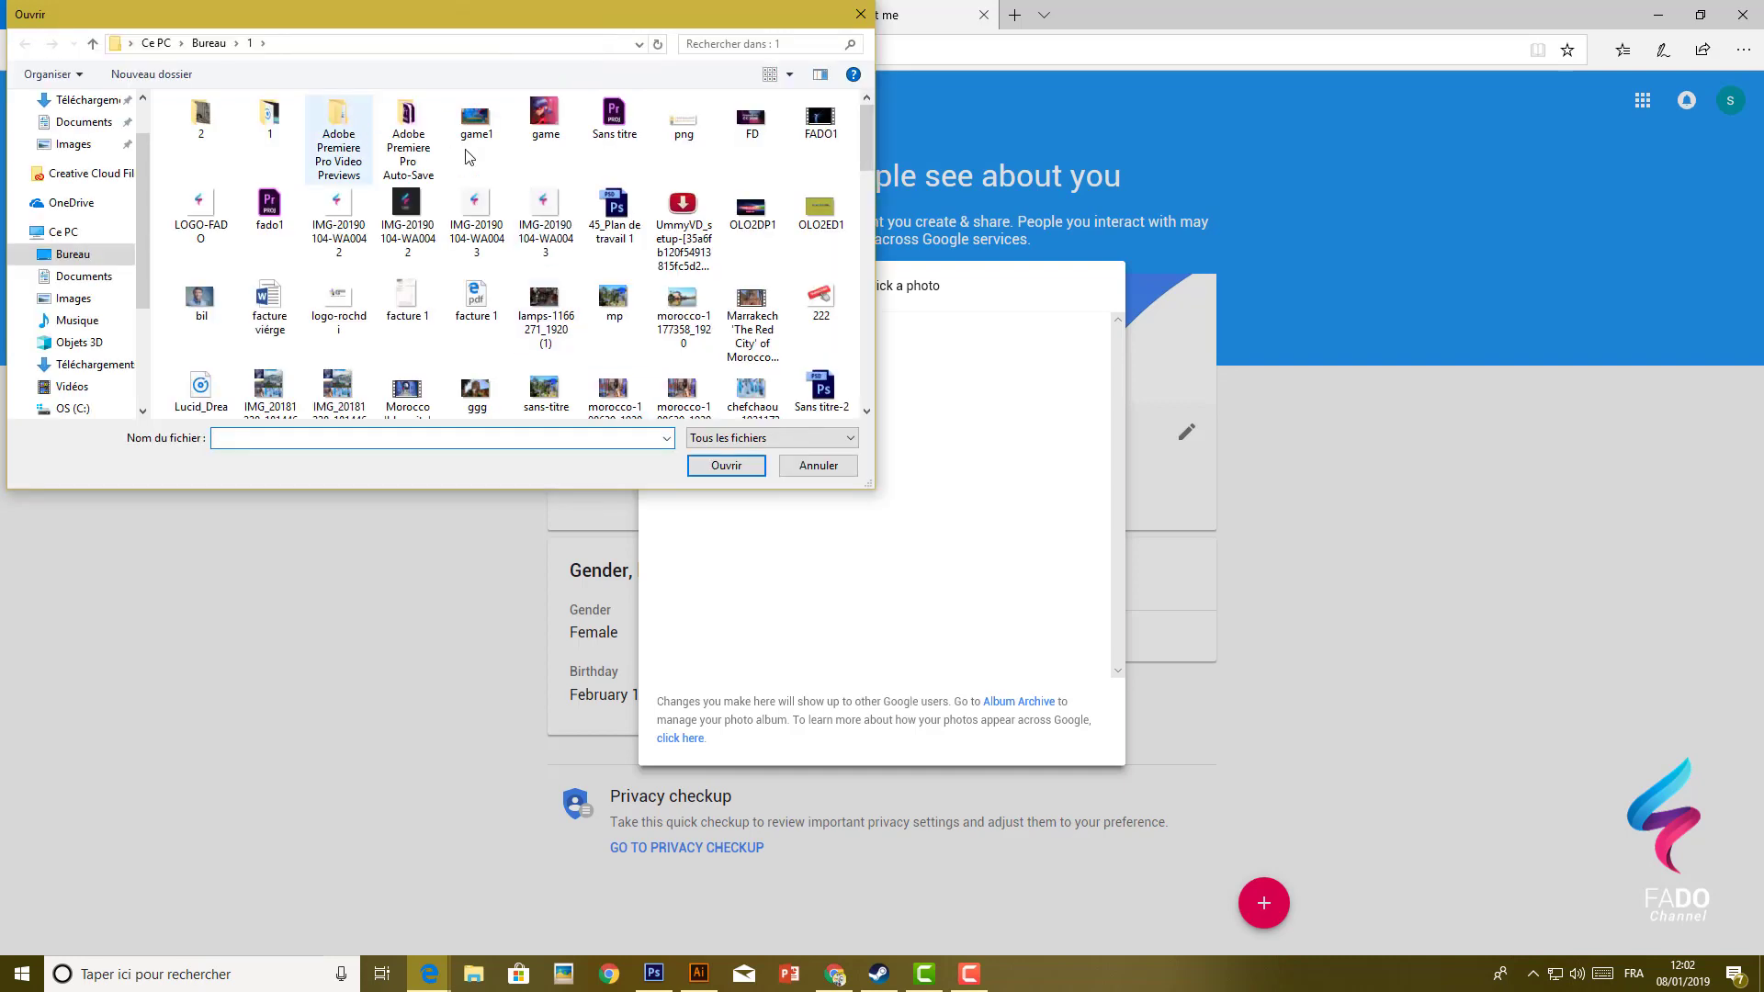
left_click(546, 115)
left_click(718, 467)
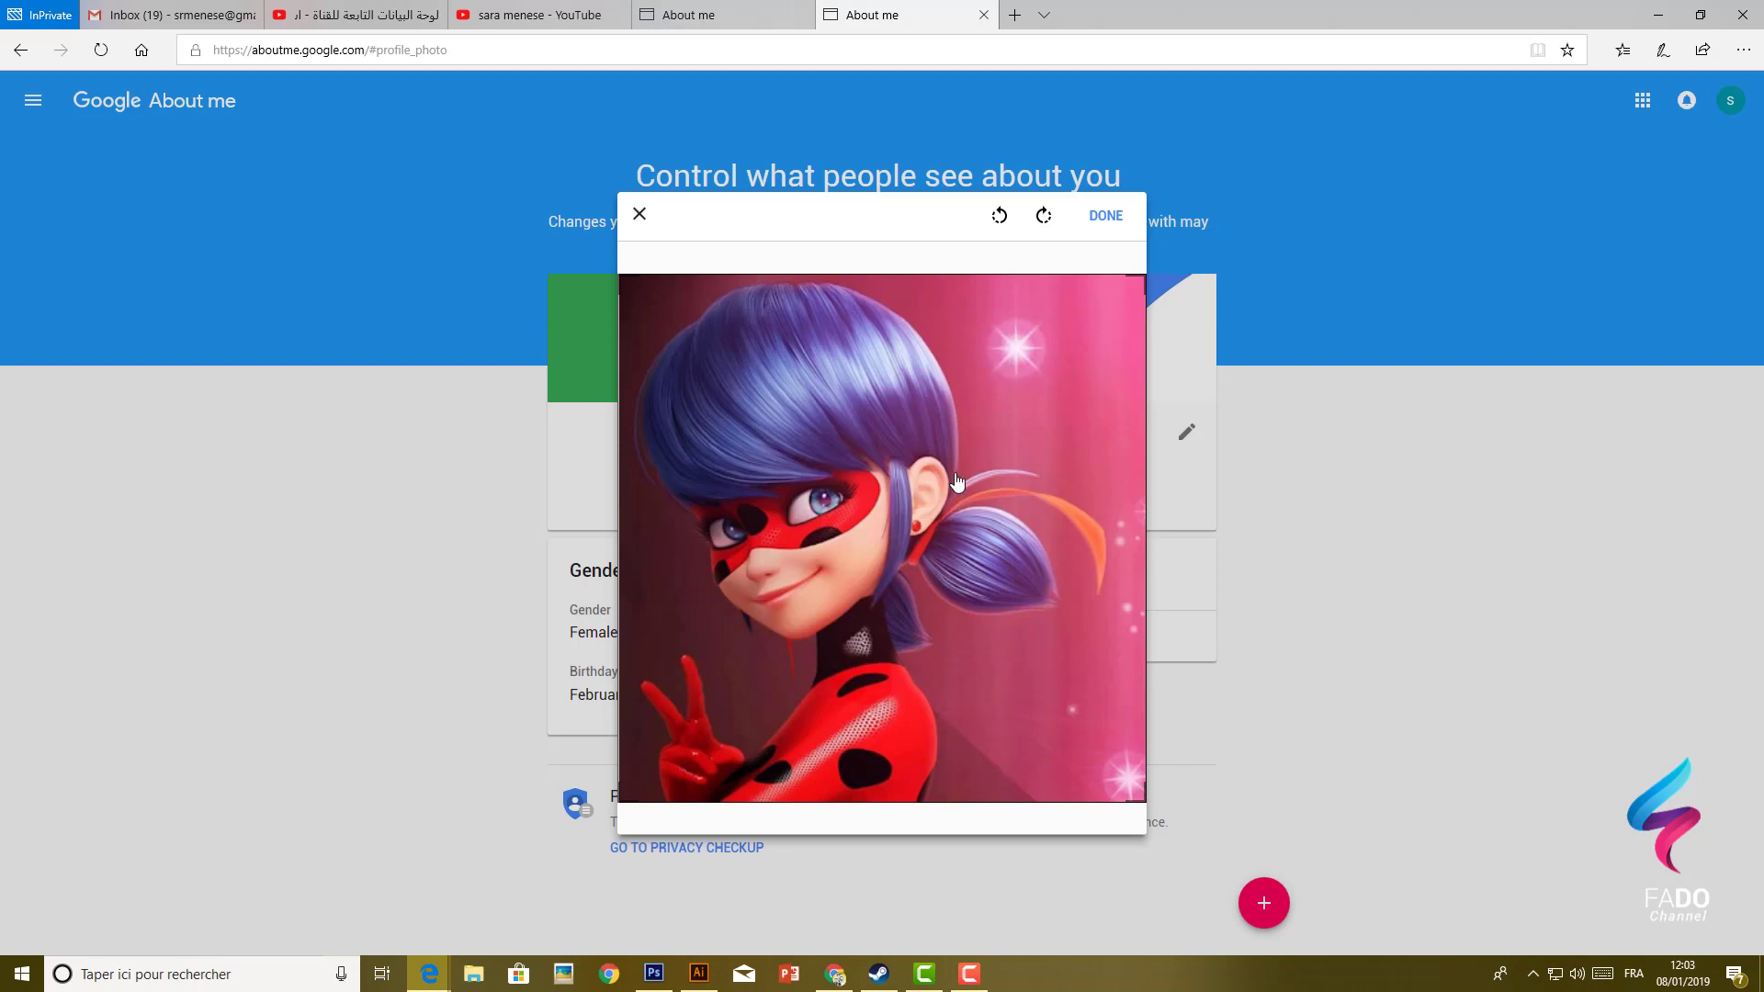
left_click(1098, 227)
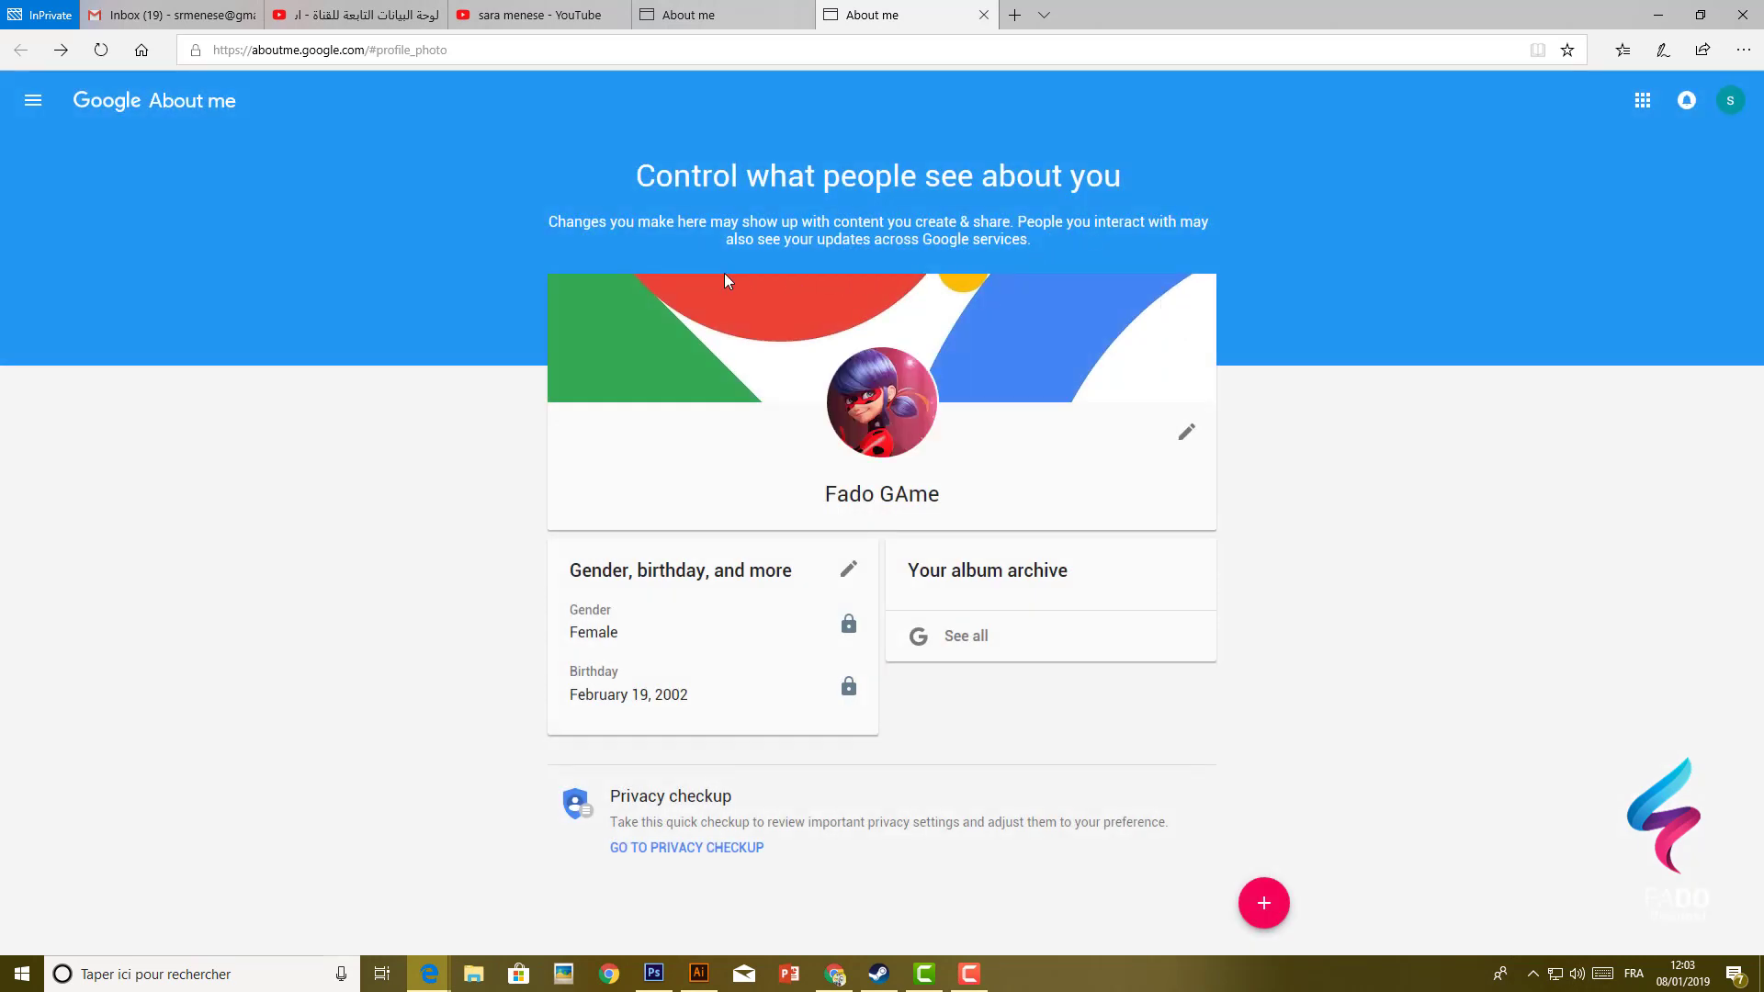
Return to the YouTube channel page and reload it to refresh the channel icon
left_click(746, 15)
left_click(566, 13)
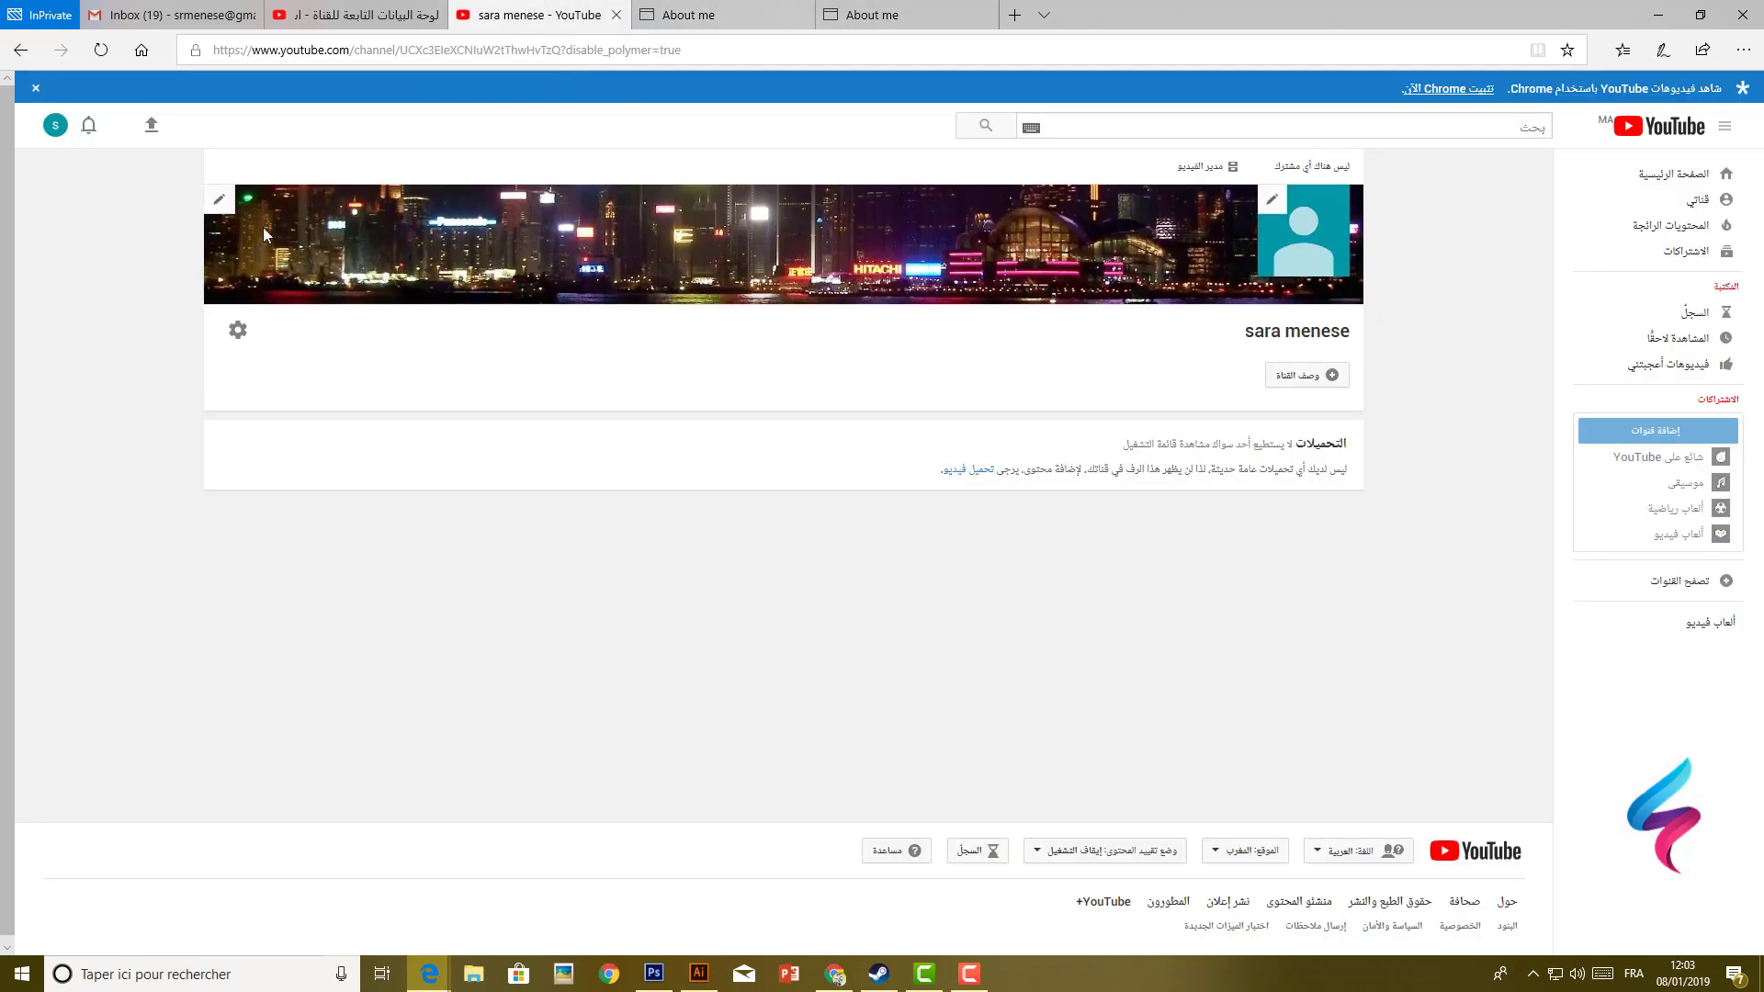
left_click(219, 200)
left_click(101, 50)
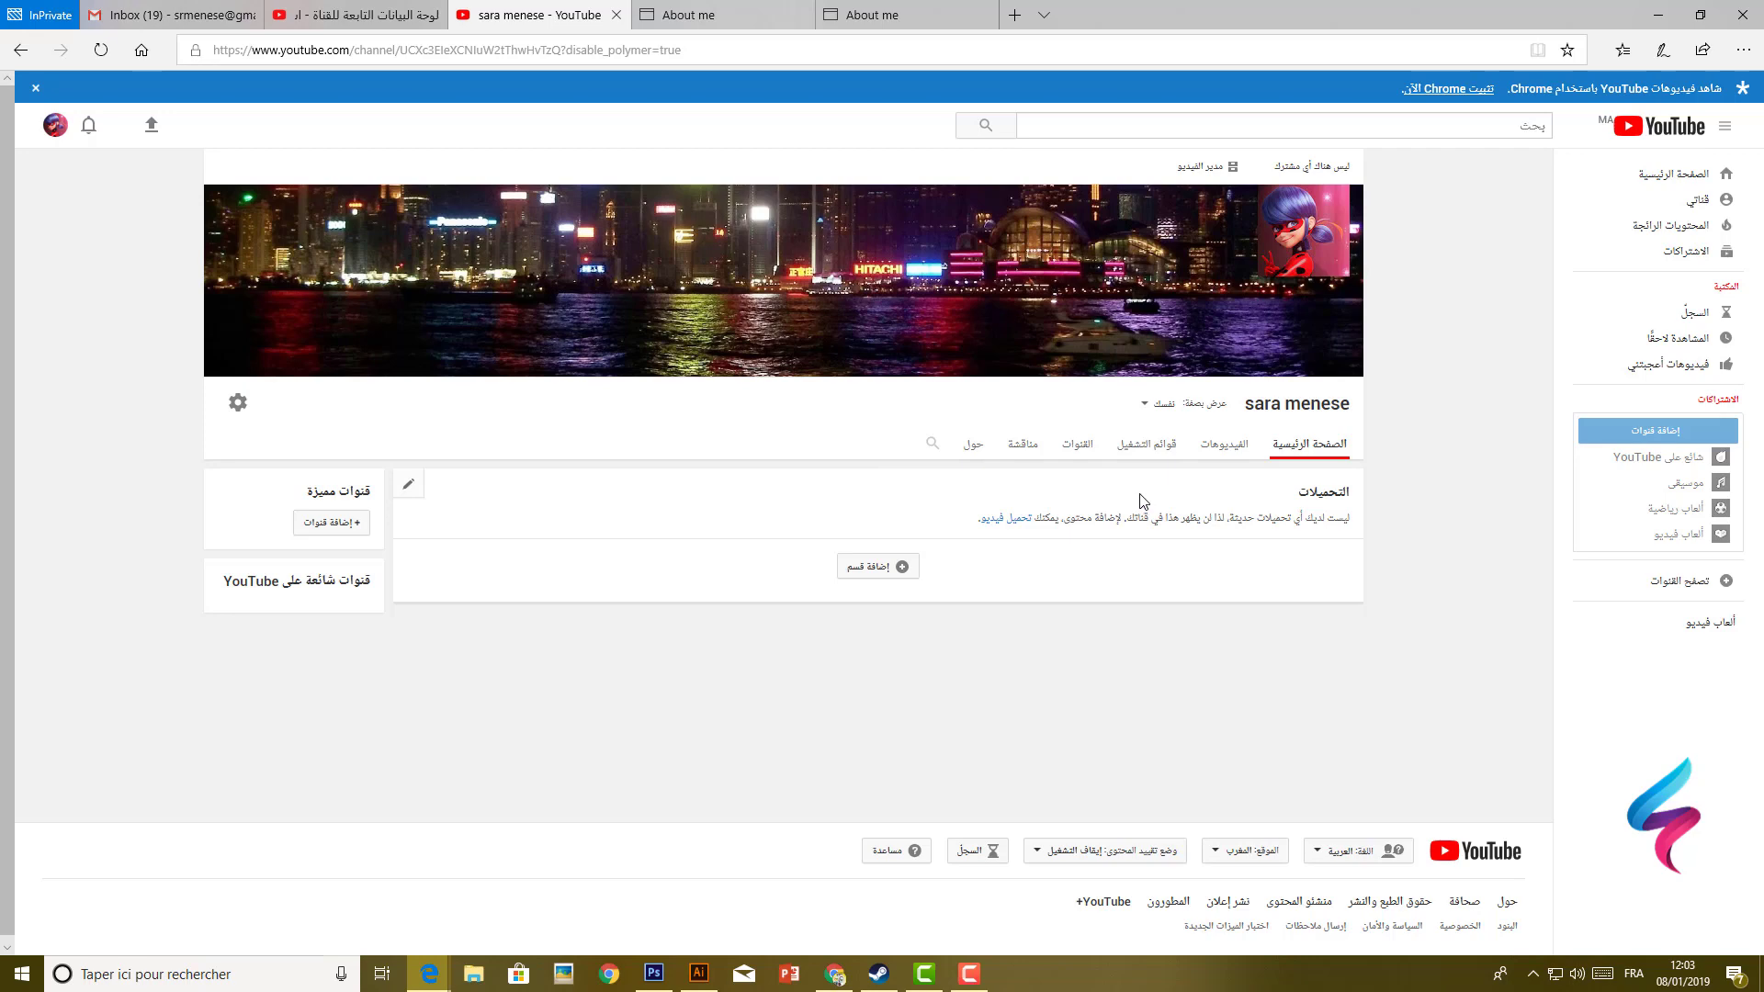
Save the channel settings with the privacy options, layout customisation and discussion tab enabled
left_click(236, 404)
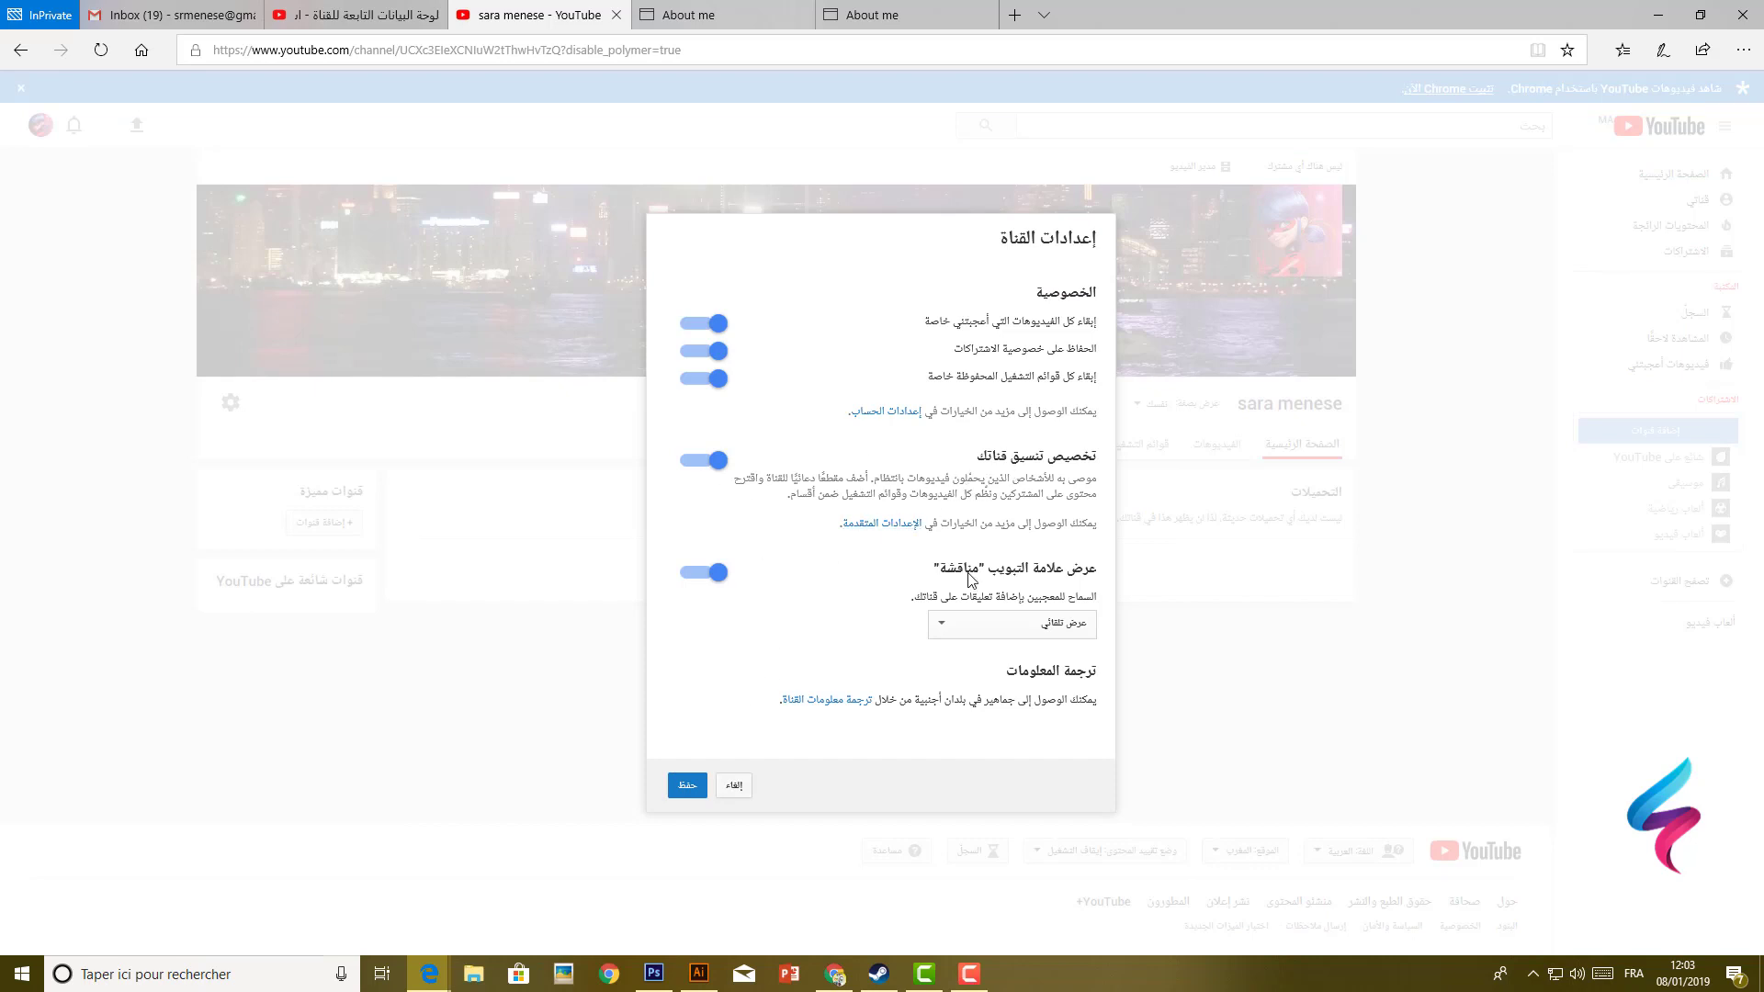
left_click(689, 787)
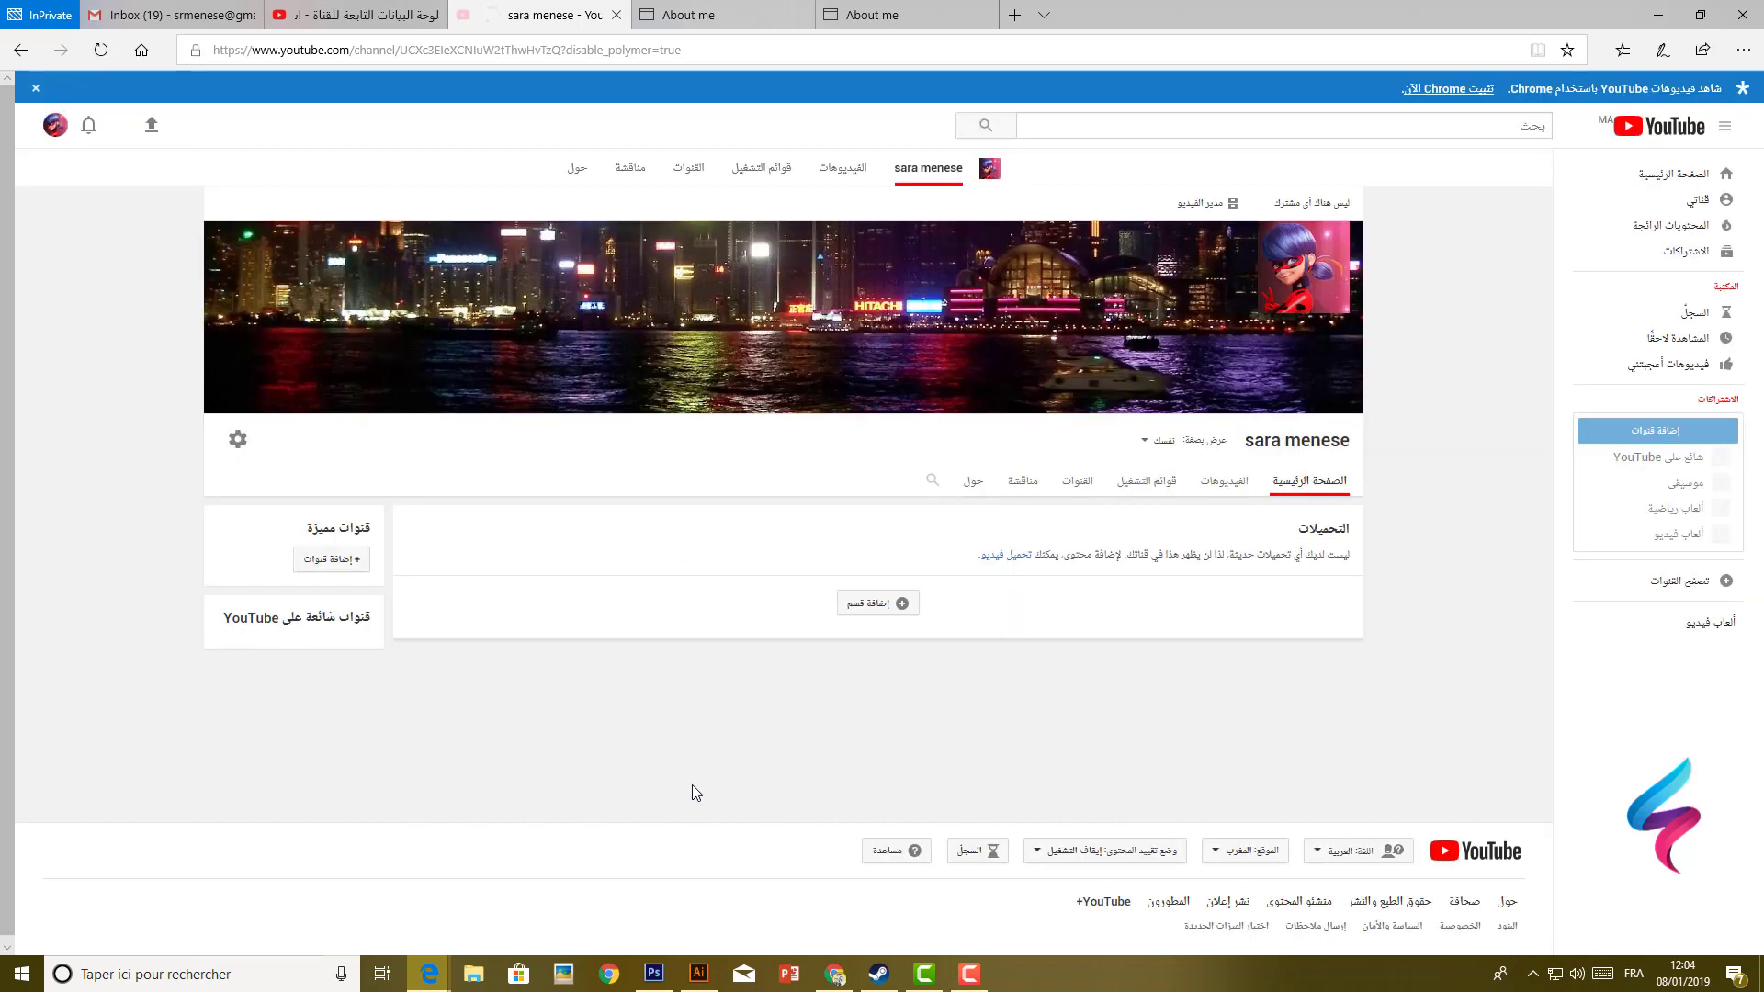
Look through the channel's videos, playlists, channels, discussion and about sections
left_click(1222, 446)
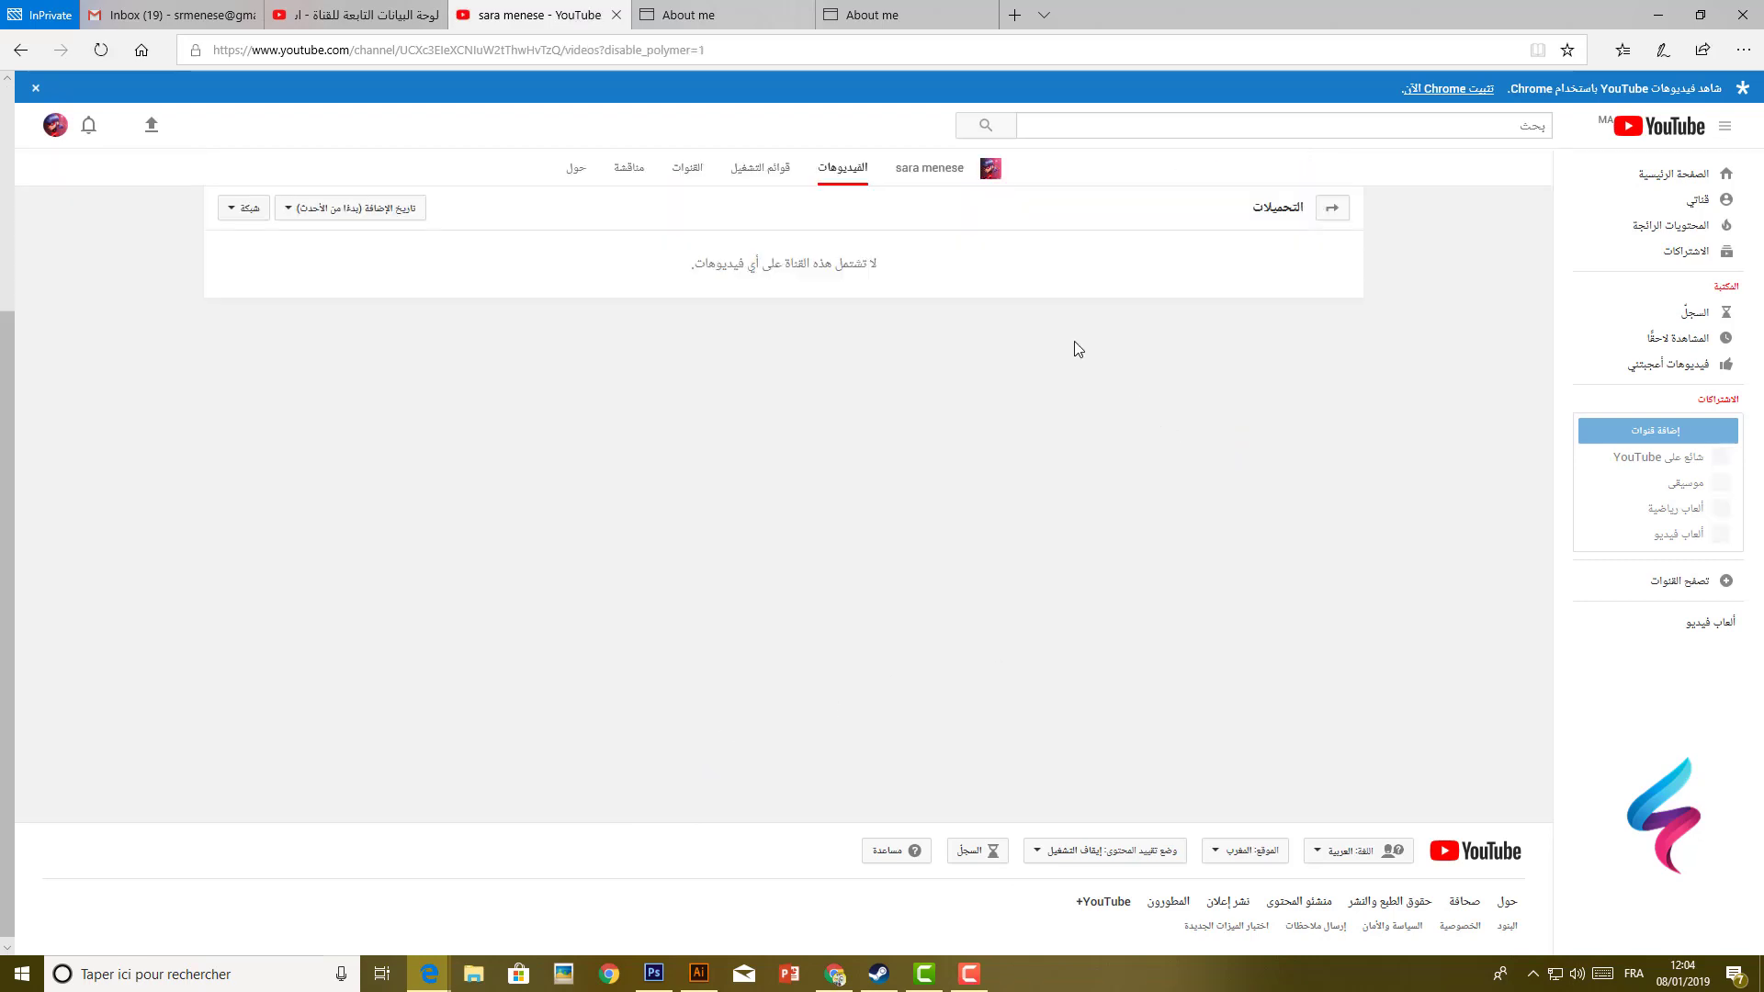
left_click(768, 172)
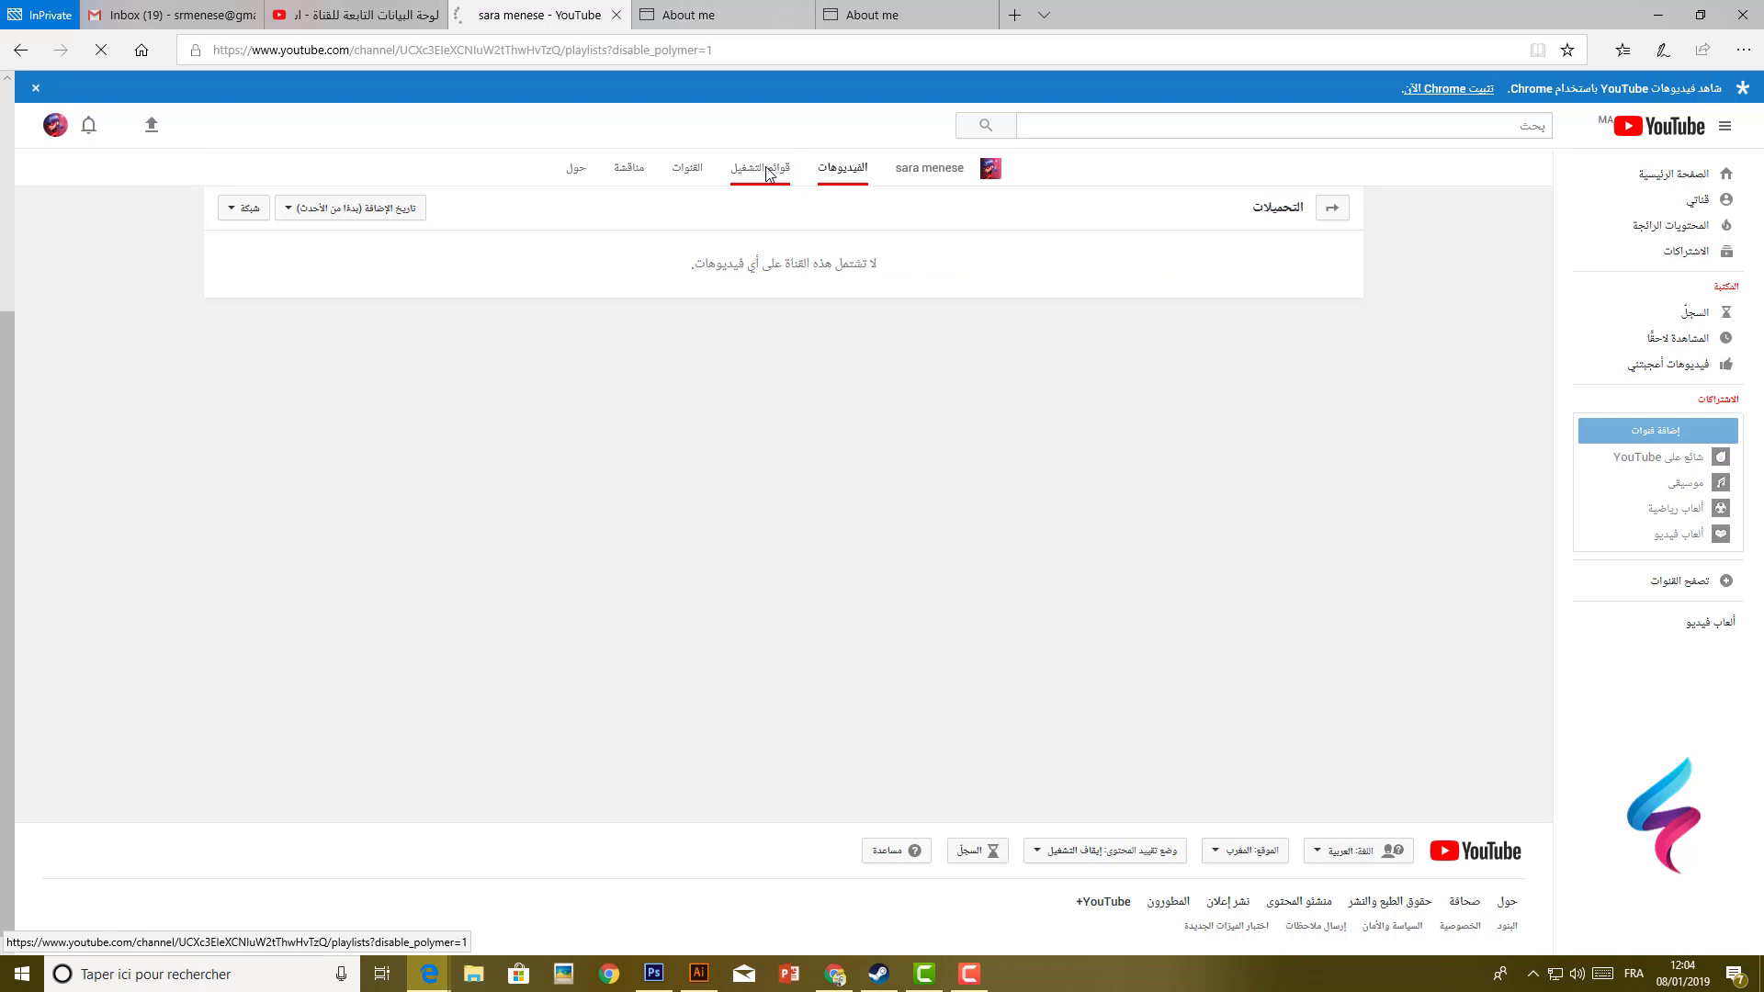
left_click(691, 172)
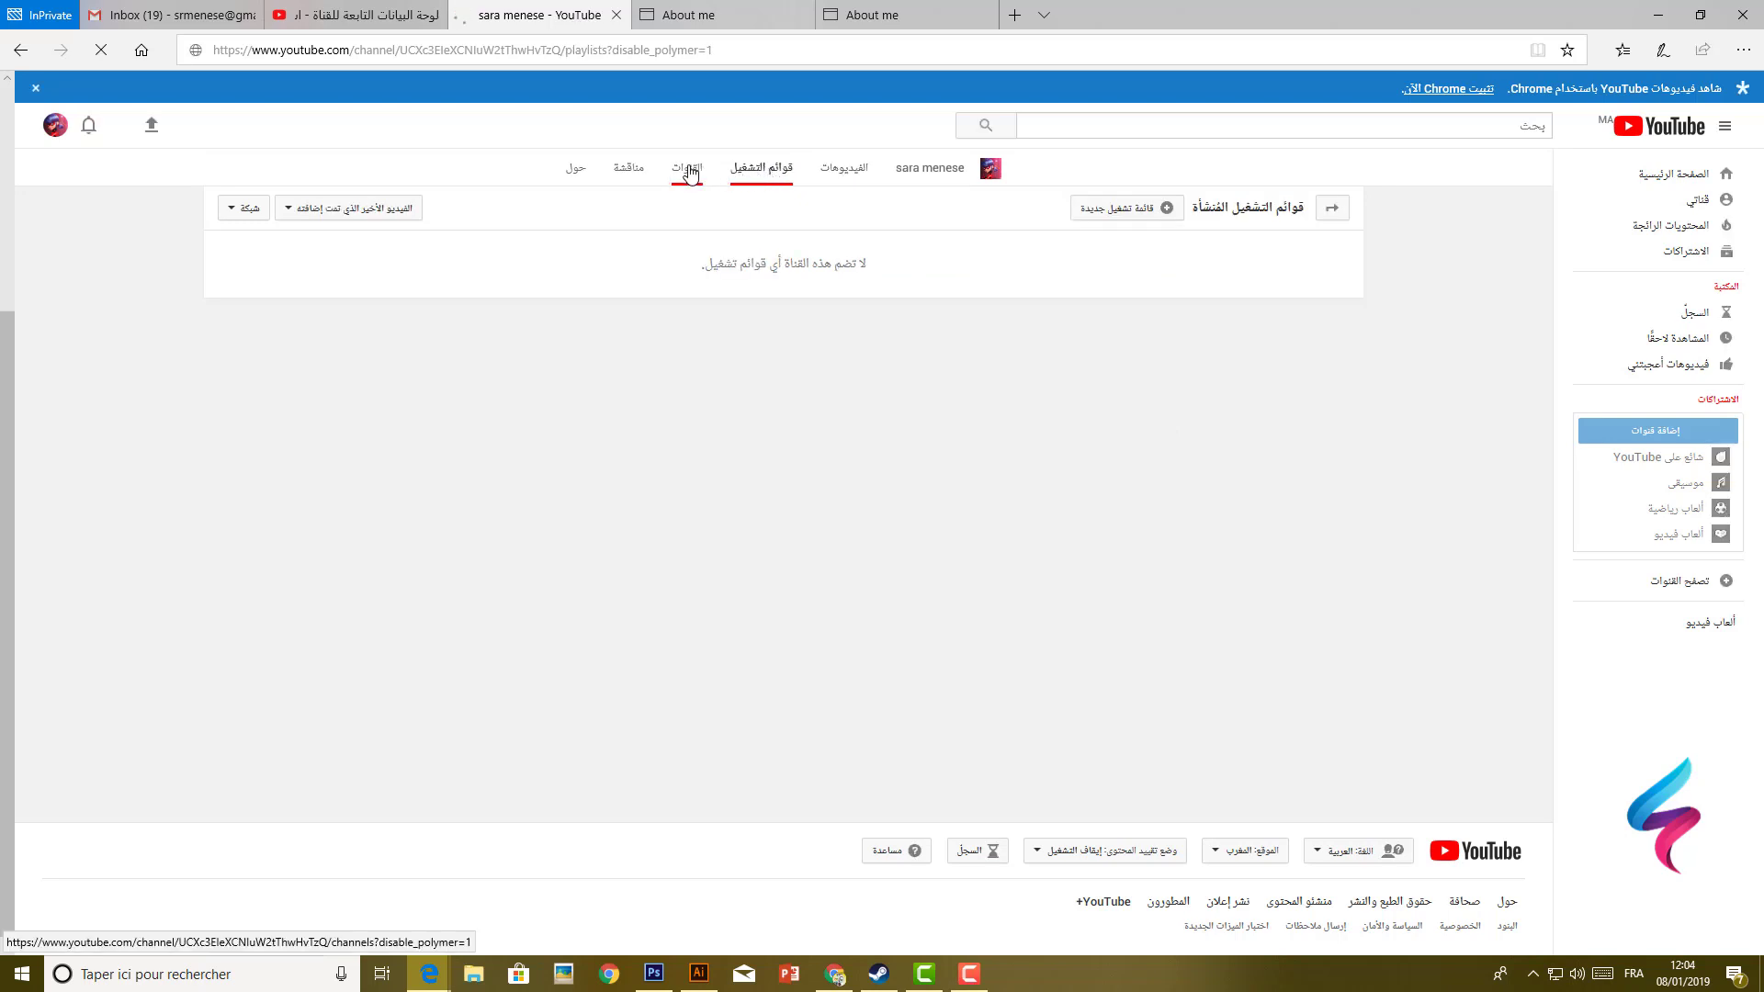
left_click(630, 175)
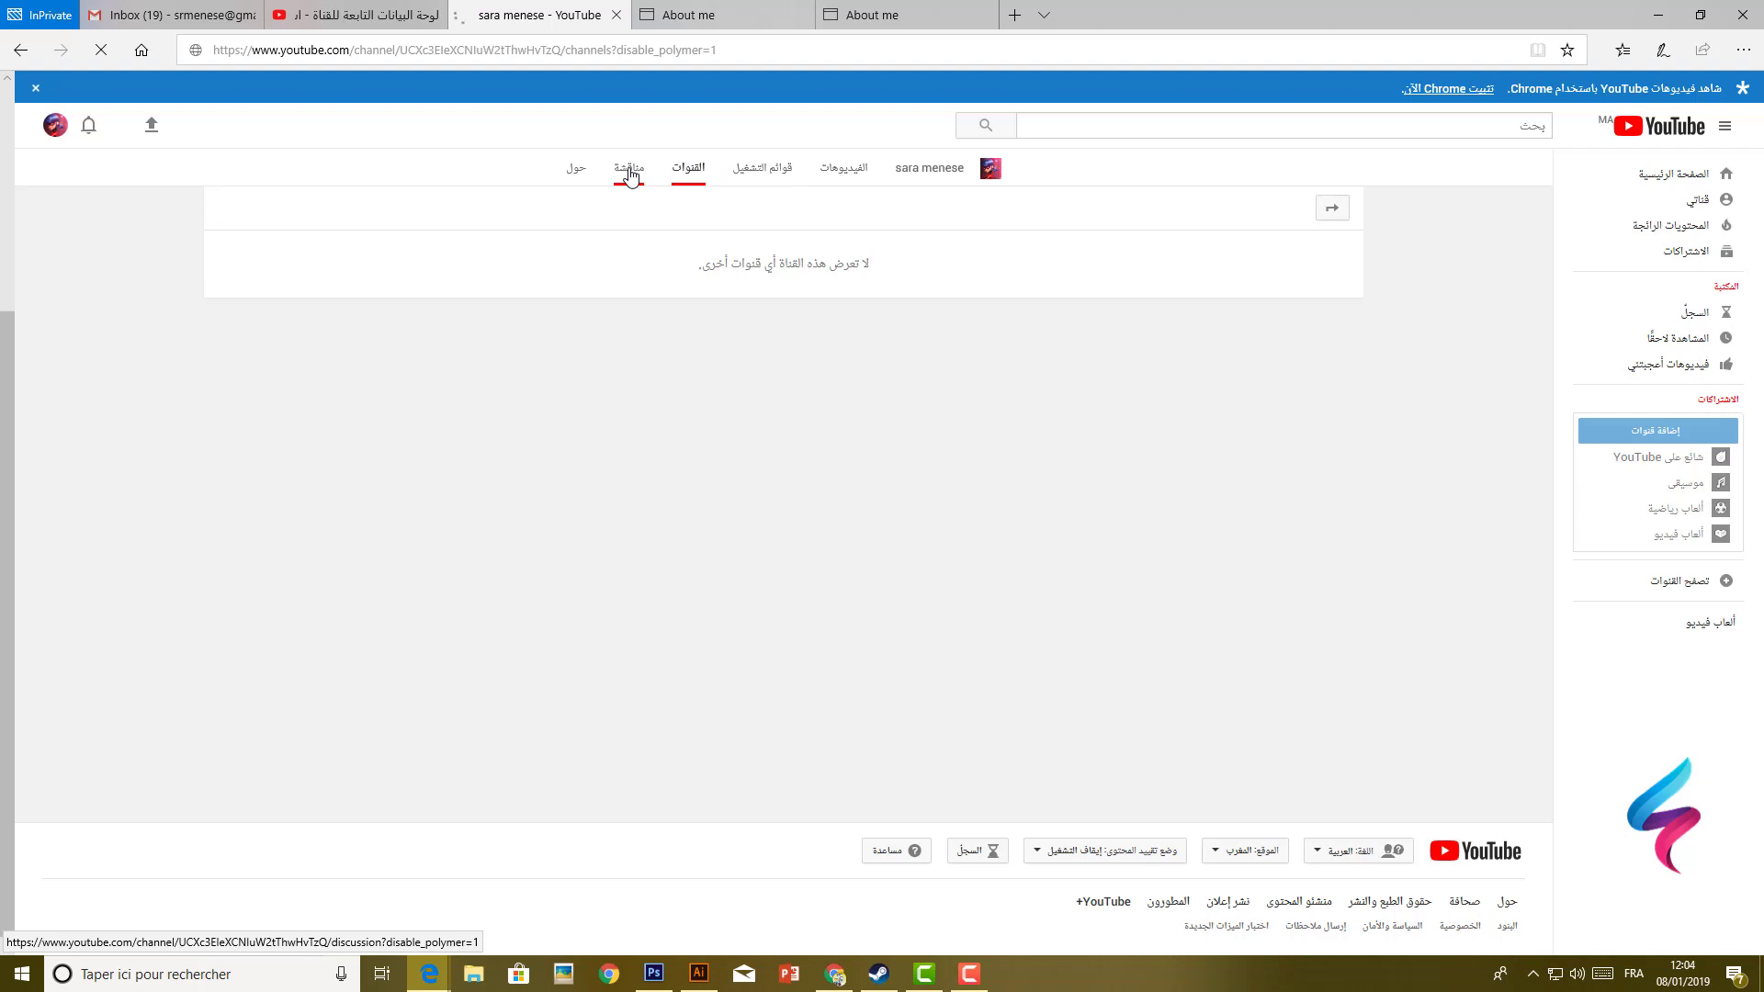
left_click(575, 173)
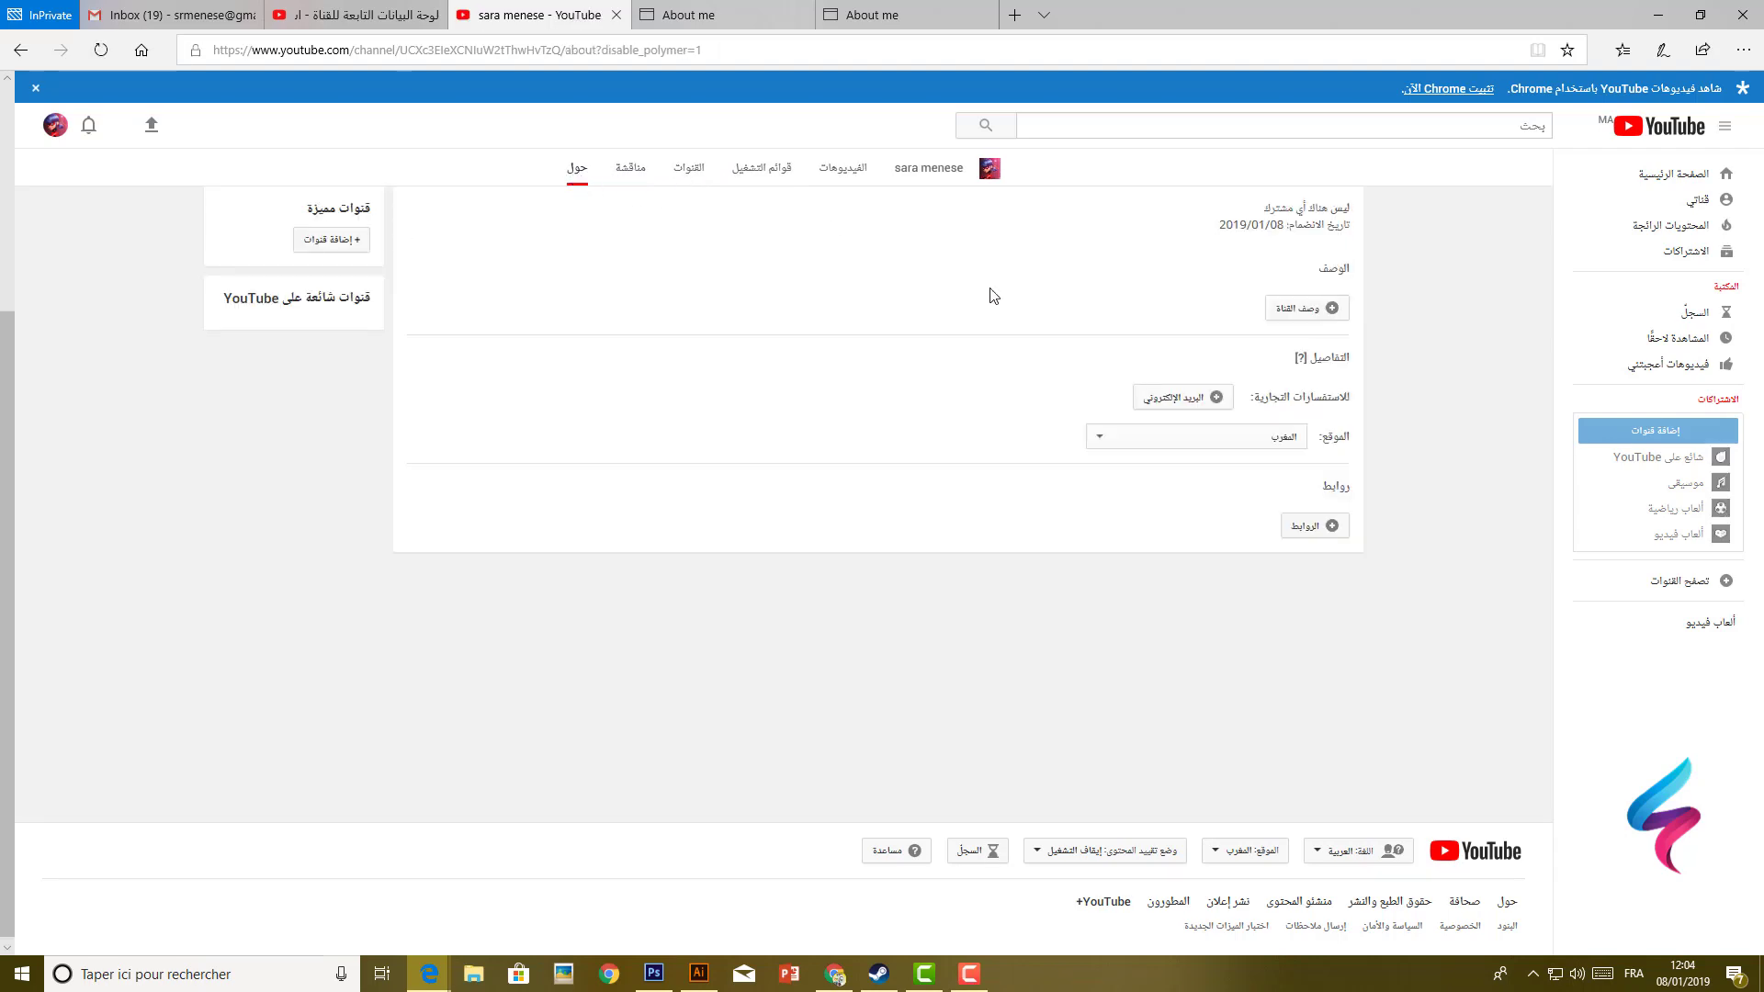
Open the channel description for editing, close it with the text left blank, and return to the channel's main page
left_click(1300, 315)
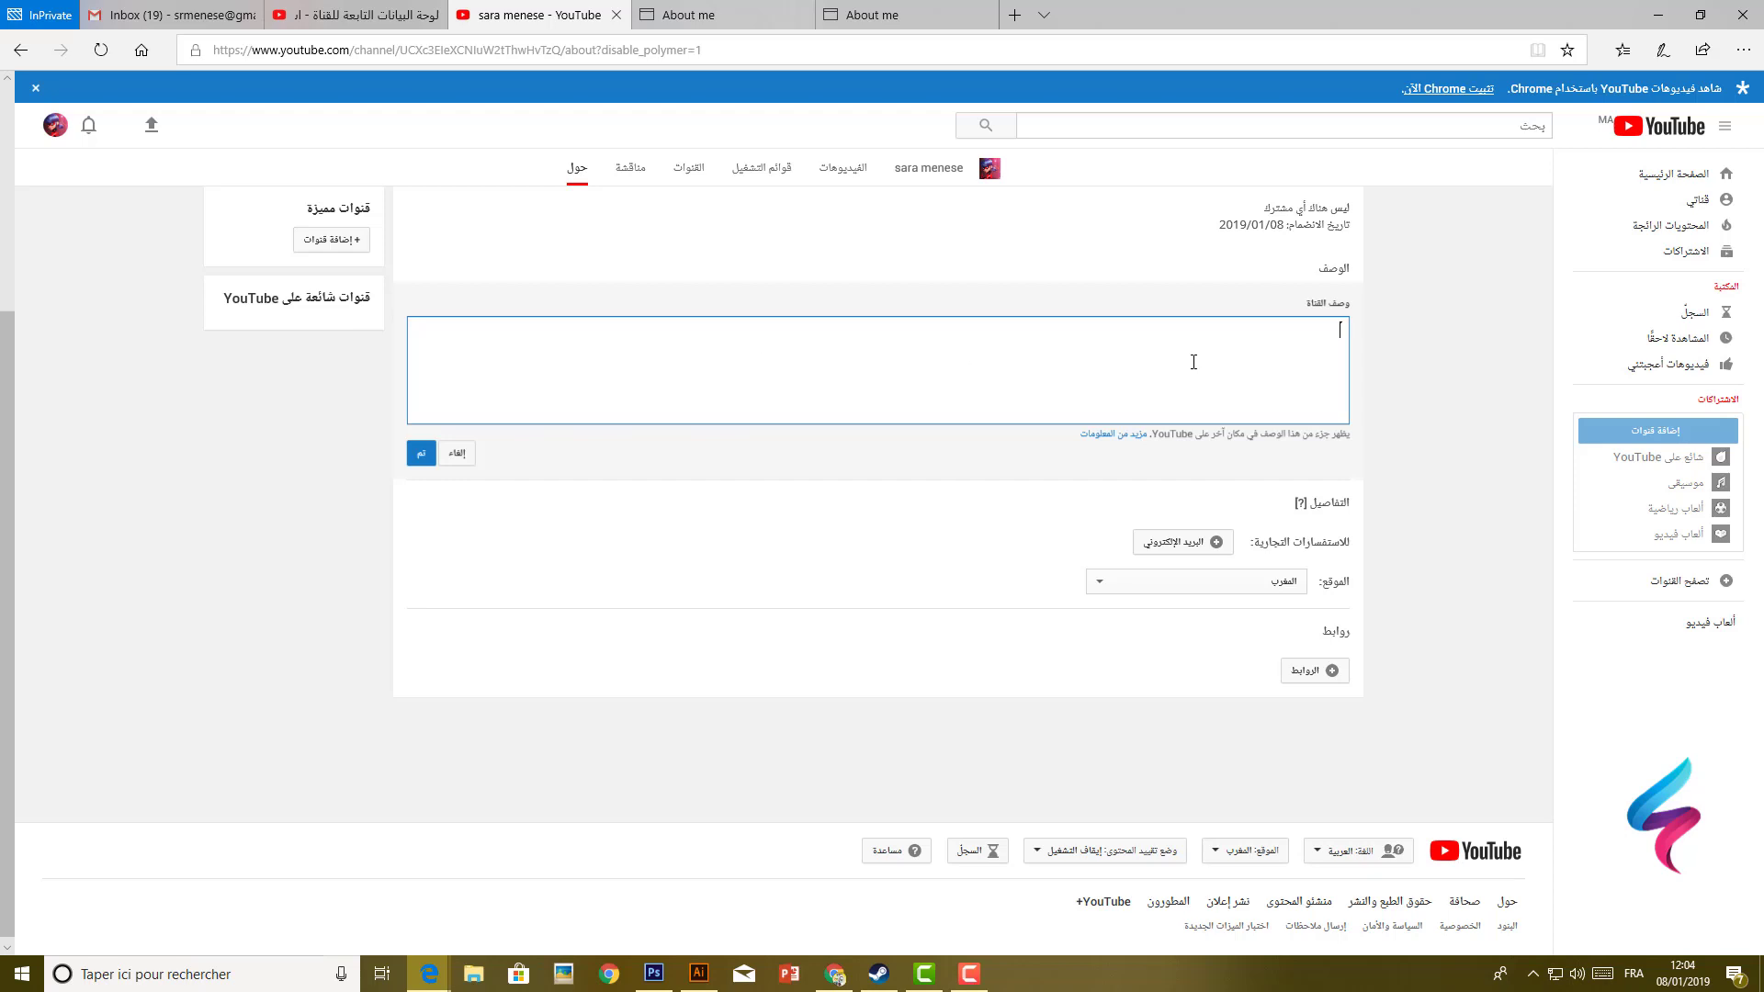
left_click(419, 456)
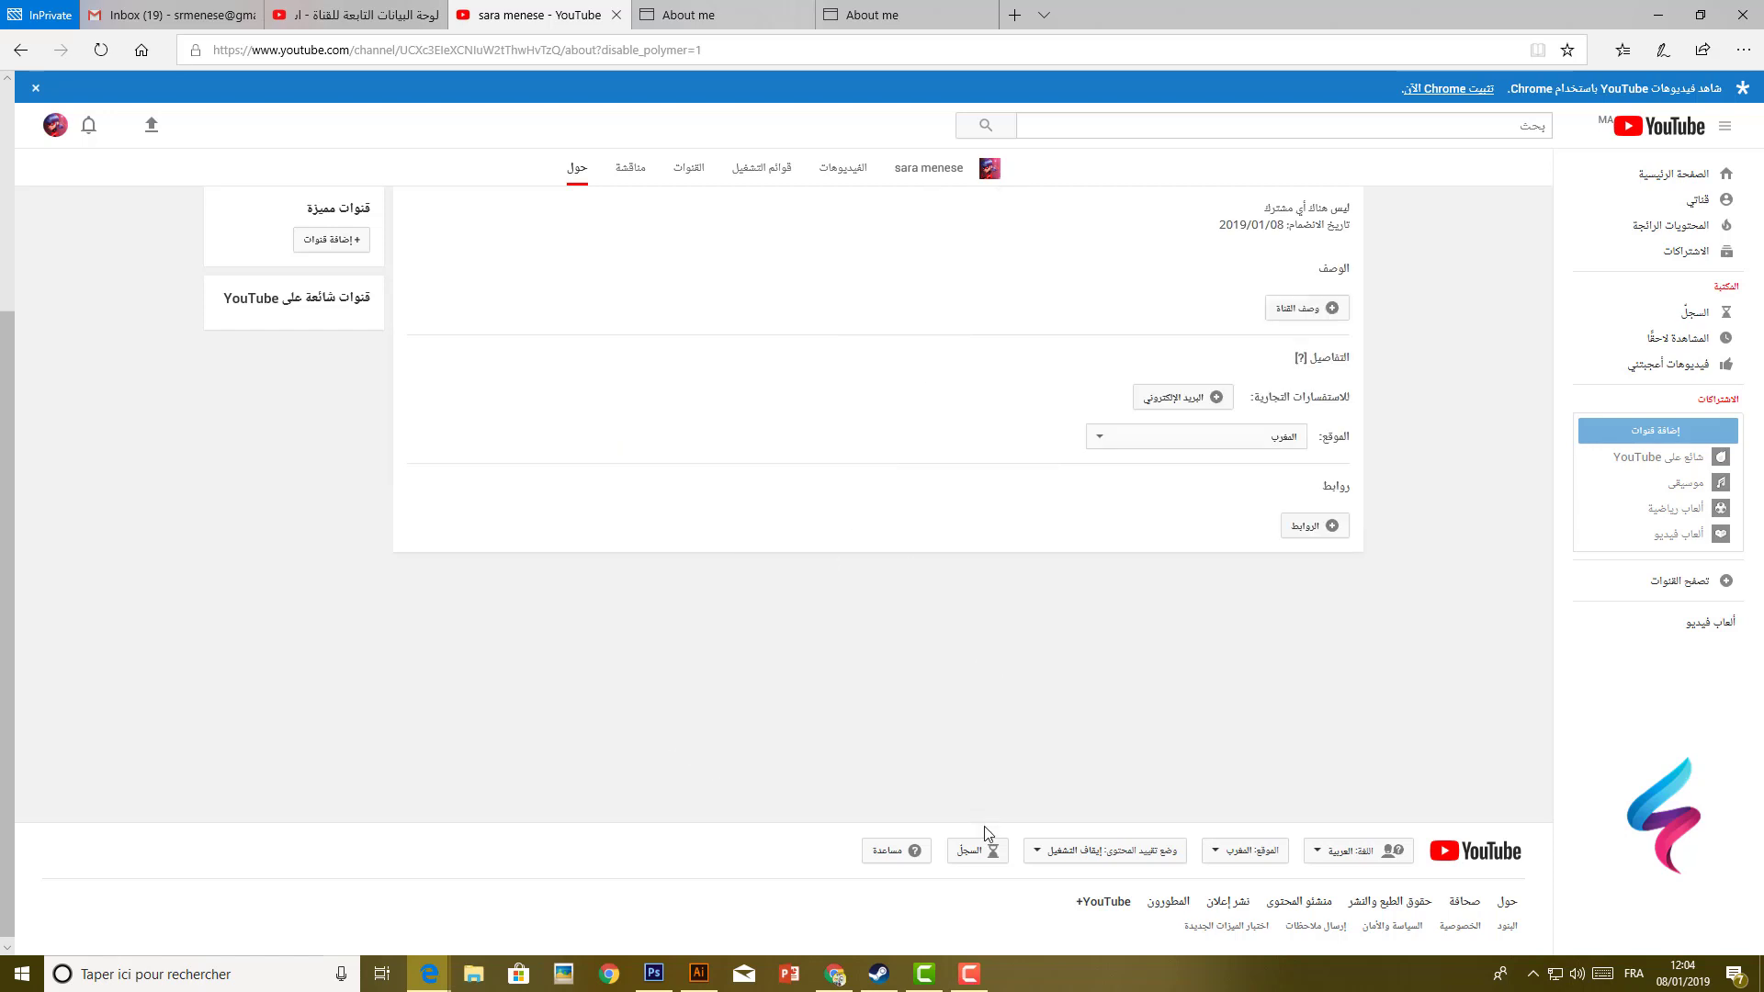
scroll(1059, 555, "up", 1)
scroll(1060, 555, "up", 2)
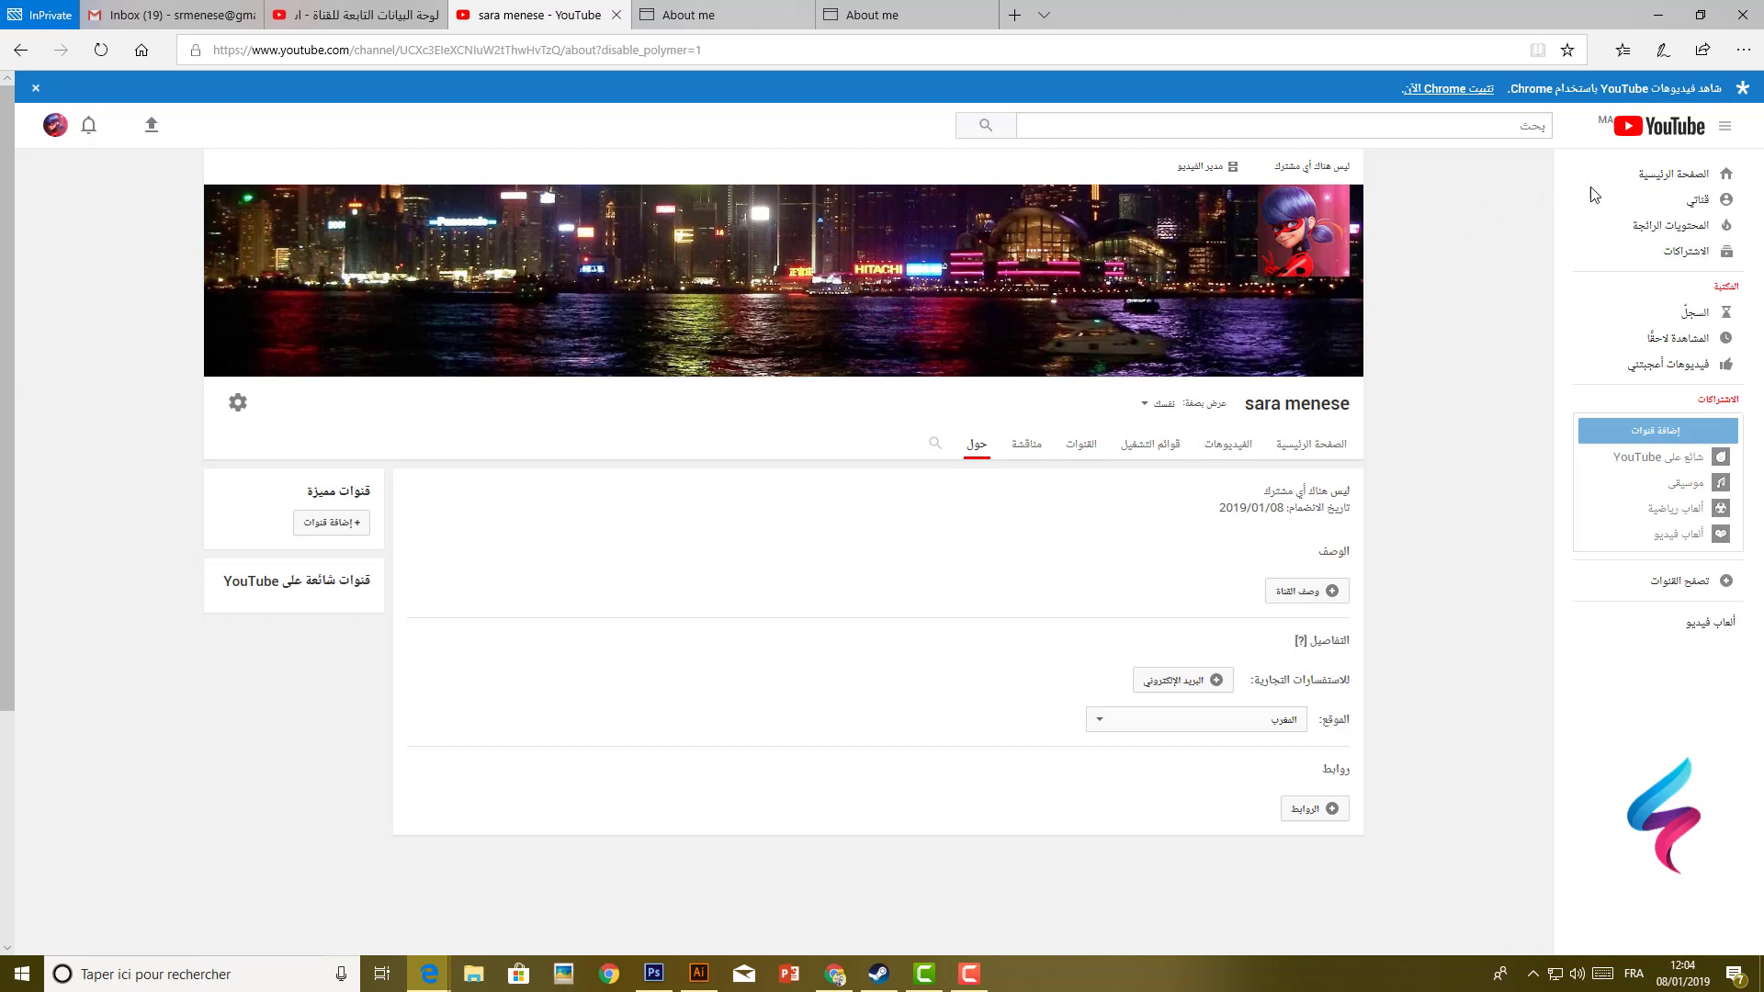
left_click(1675, 201)
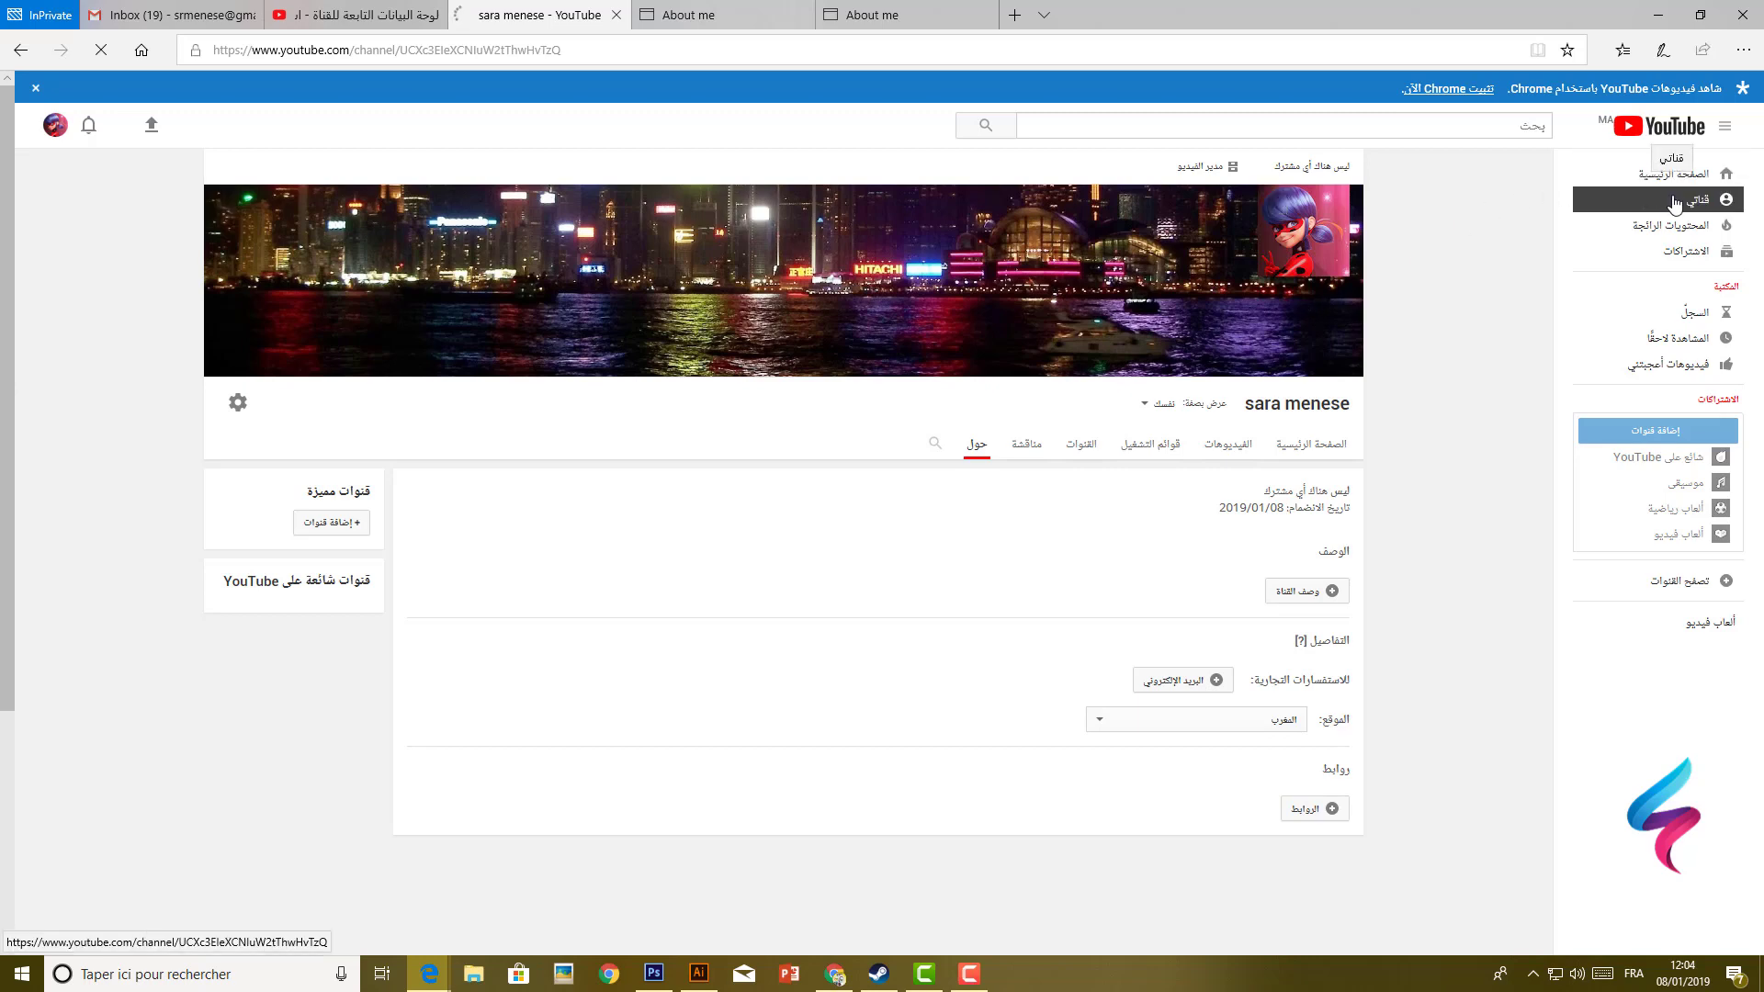